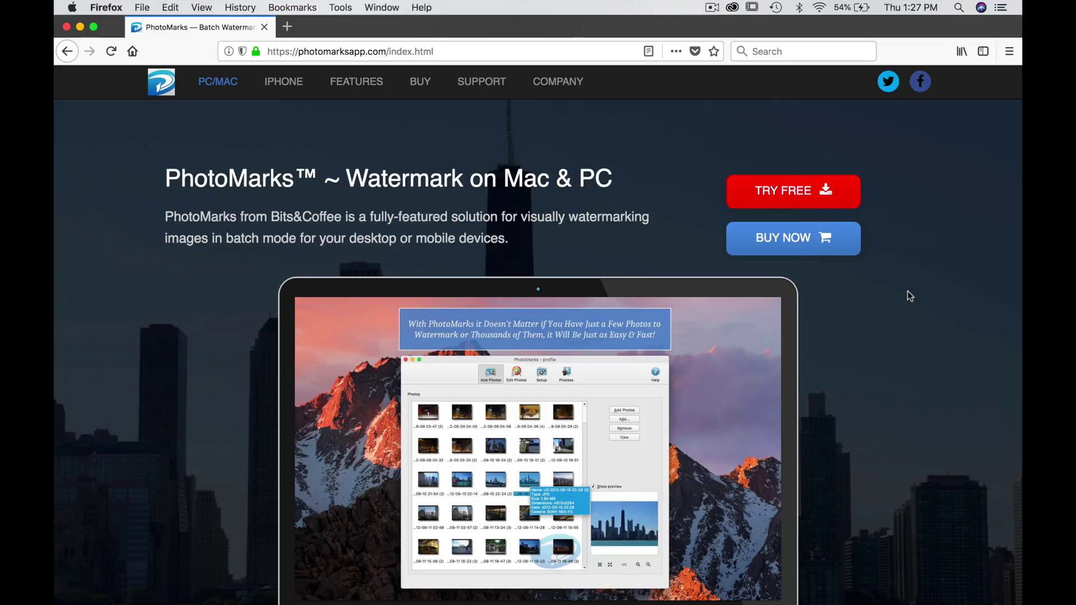
# - Skim the PhotoMarks features list in Firefox, then bring the PhotoMarks app to the front
pyautogui.scroll(-15, 907, 292)
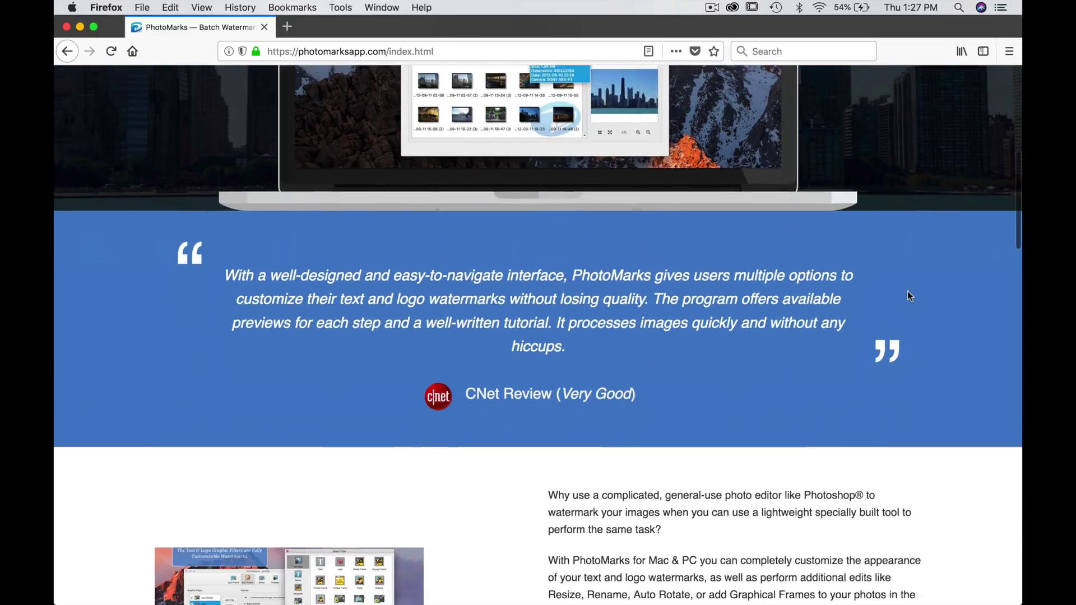
pyautogui.scroll(-3, 908, 296)
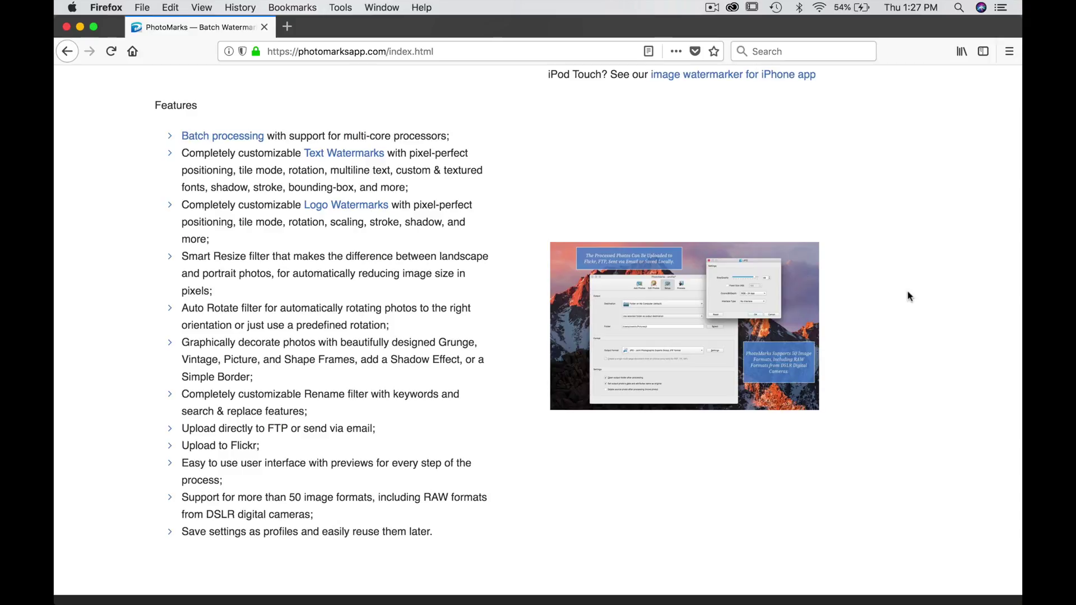
pyautogui.press('Home')
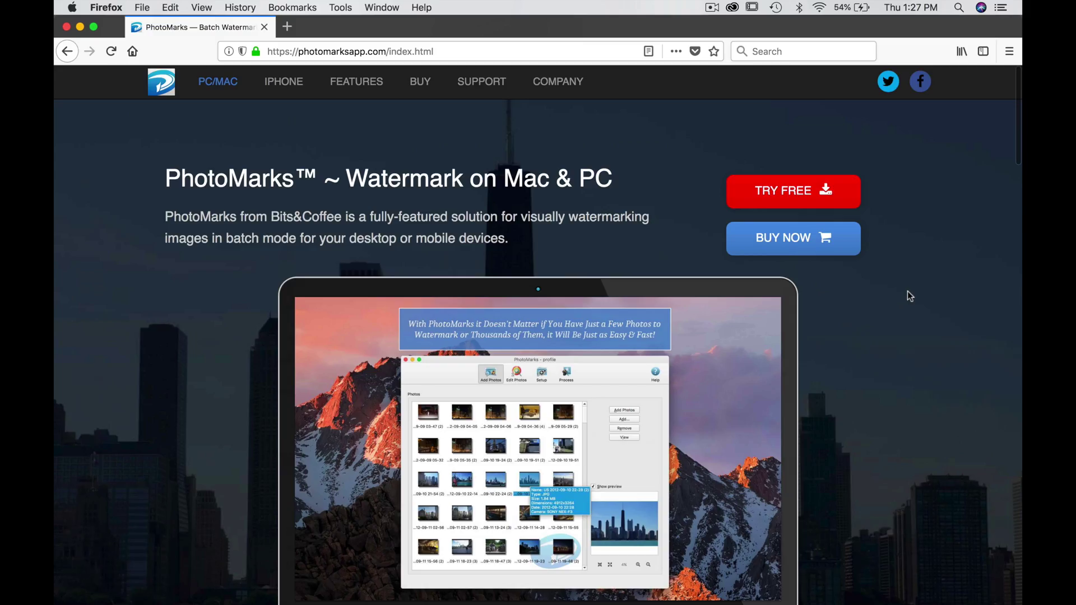
pyautogui.click(861, 589)
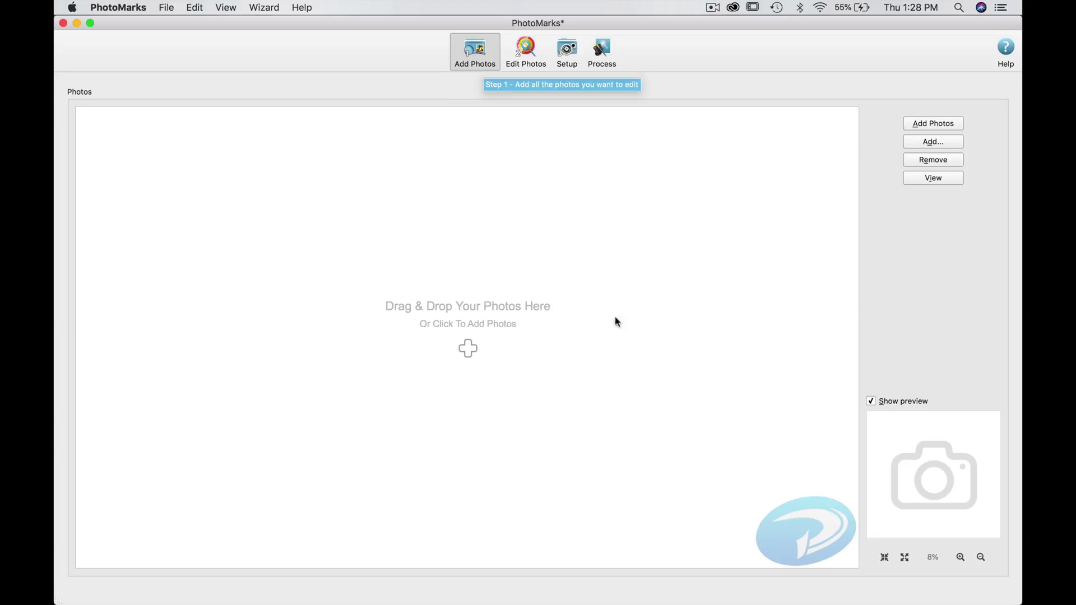
# - Check the current graphic filters under Edit Photos, then view the Setup output settings
pyautogui.click(521, 56)
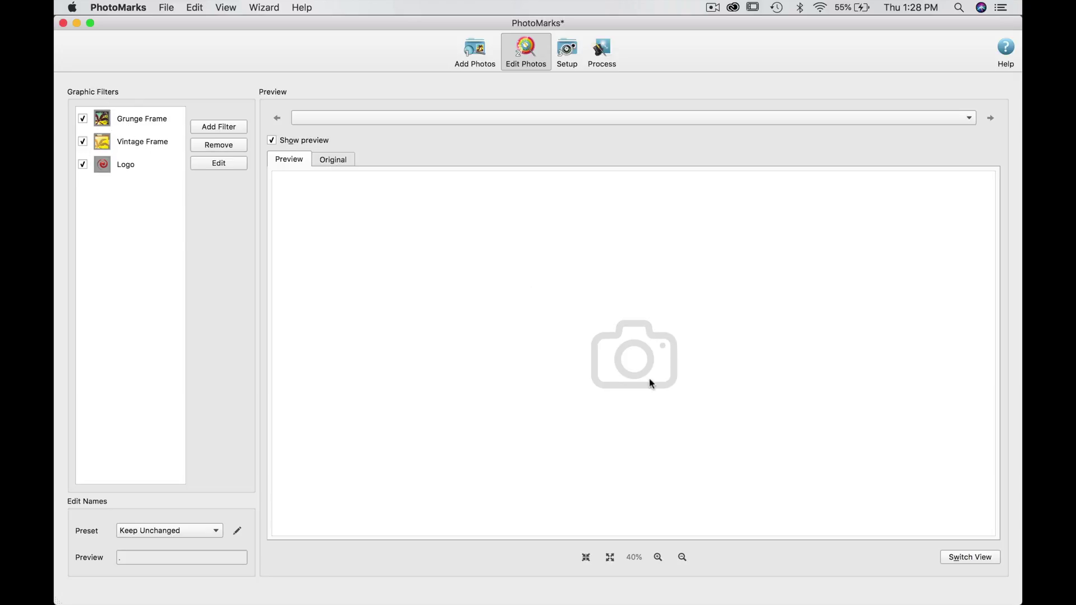
pyautogui.click(568, 61)
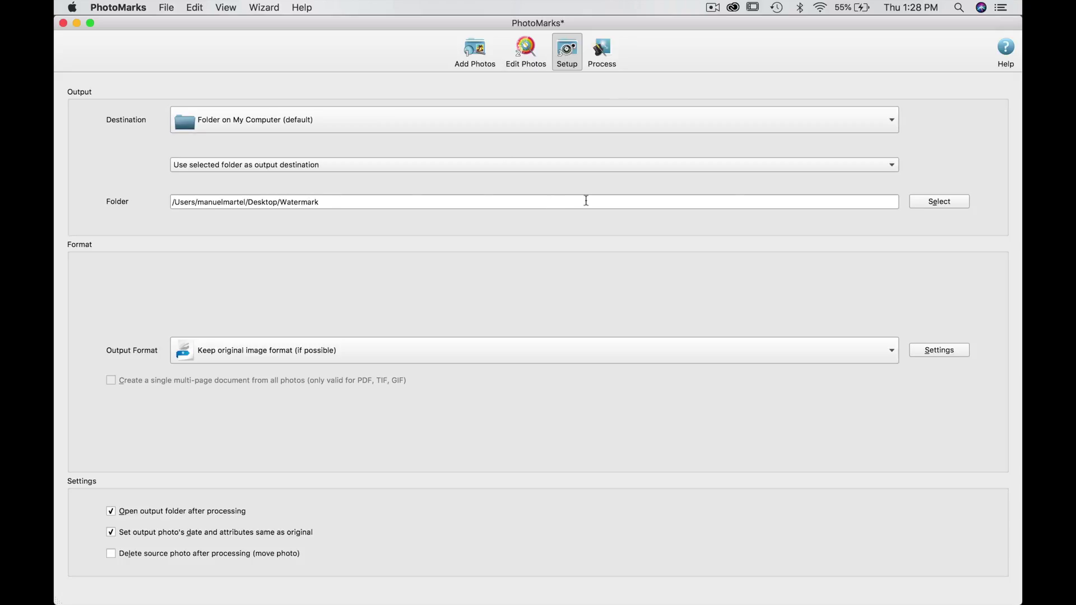
# - Create a Desktop folder named Watermark, set it as output, and keep the original image format
pyautogui.click(936, 203)
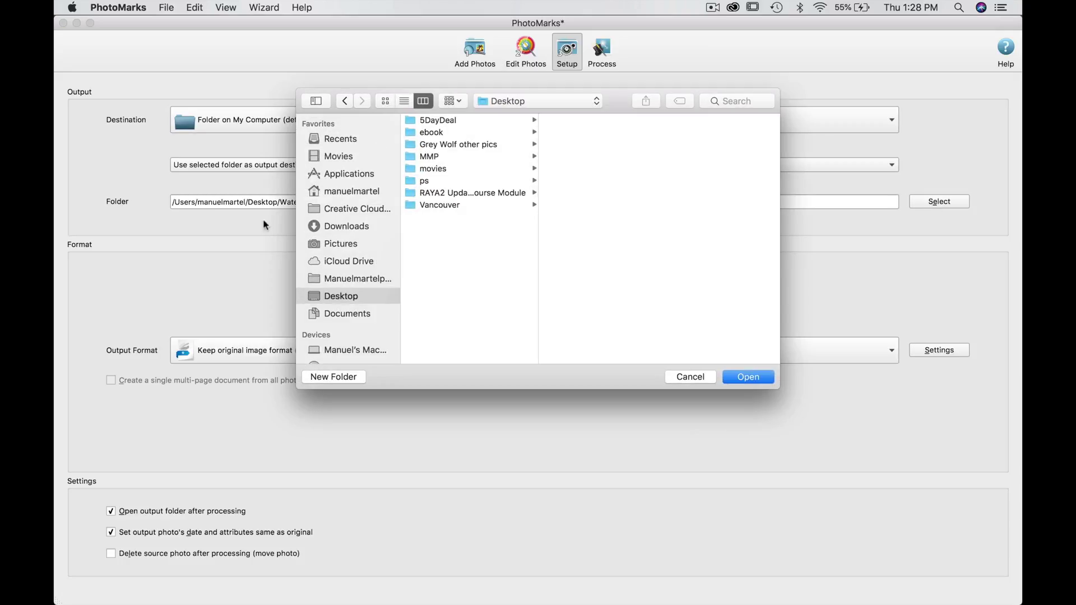
pyautogui.click(325, 377)
pyautogui.write('W')
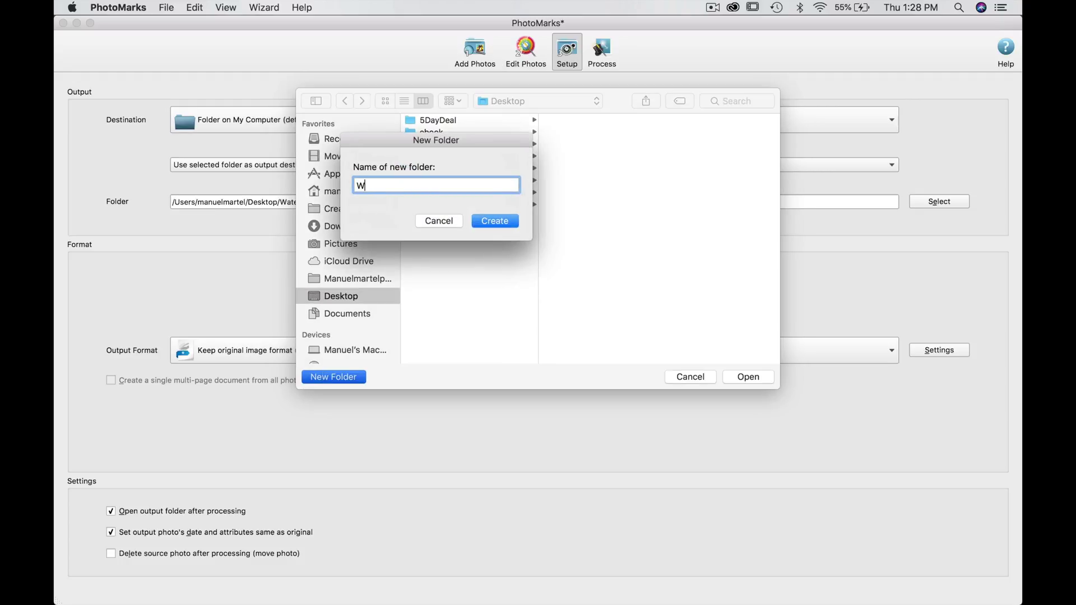
pyautogui.write('atermark')
pyautogui.click(496, 222)
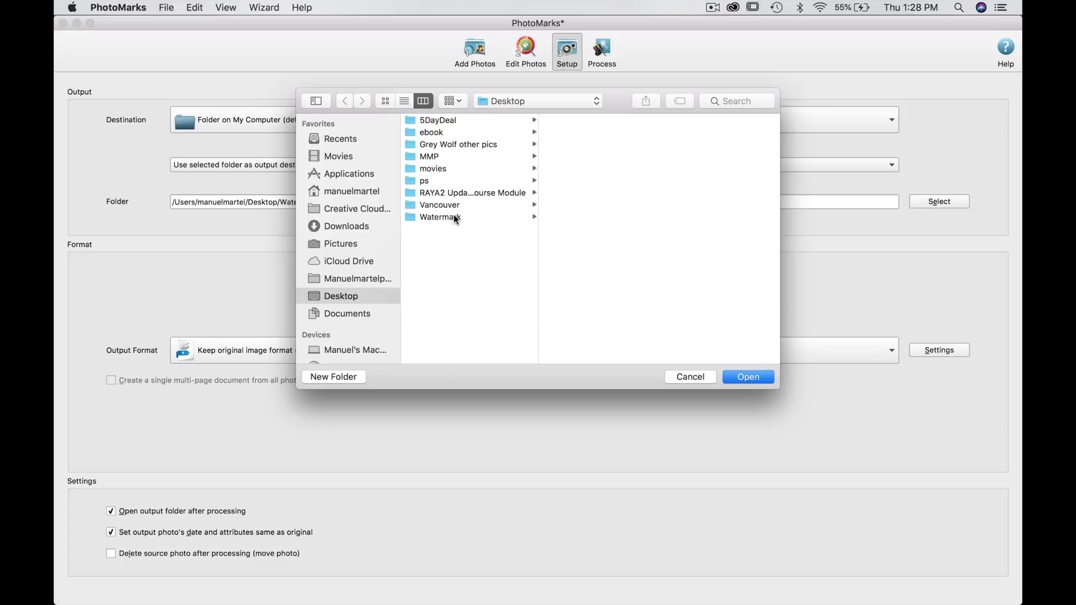
pyautogui.click(748, 377)
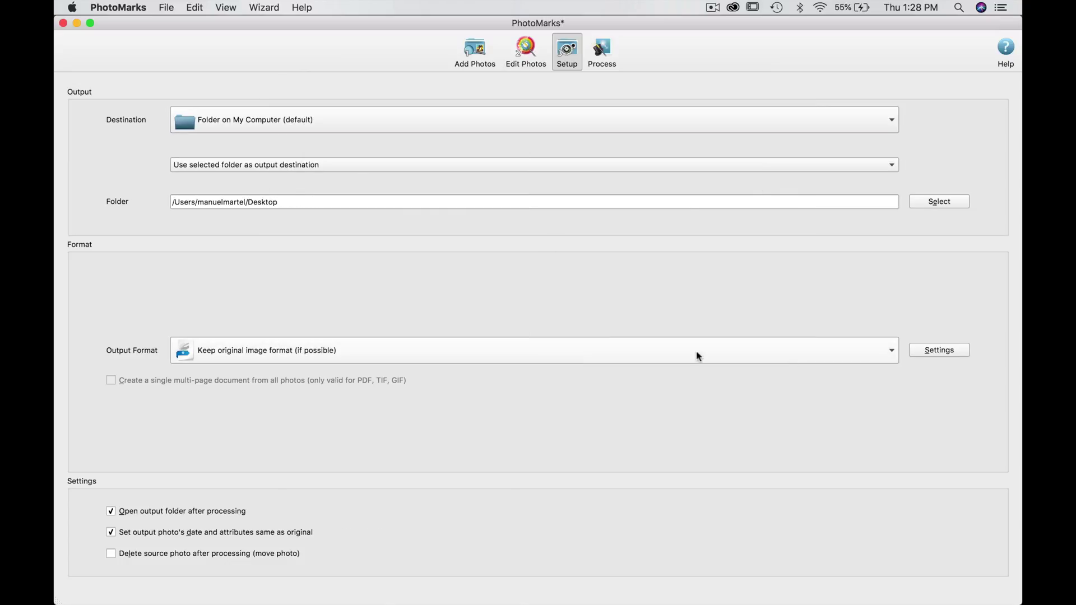
pyautogui.click(874, 354)
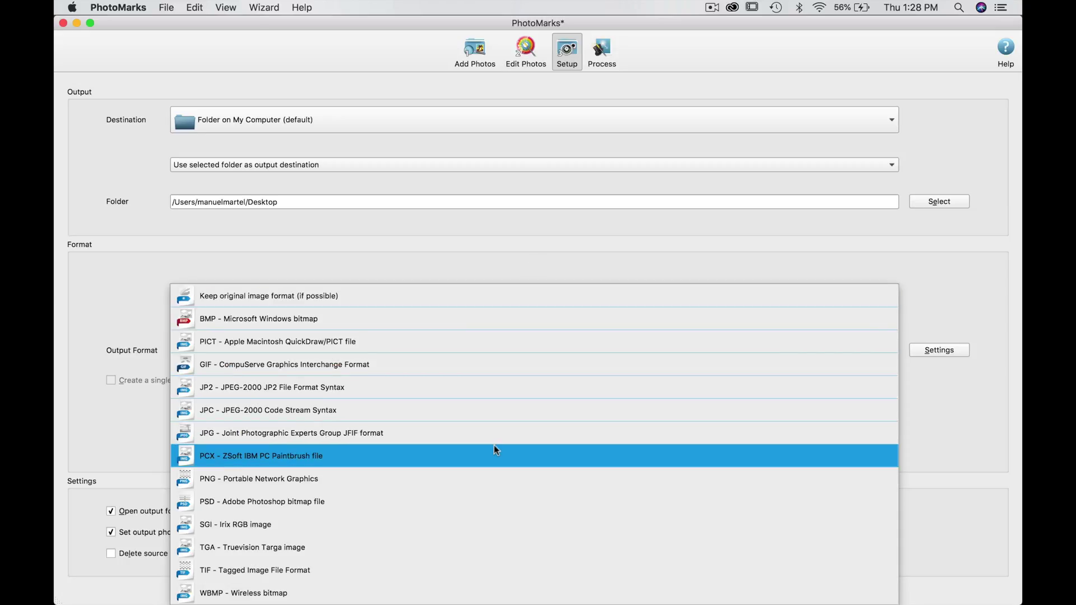
pyautogui.click(521, 266)
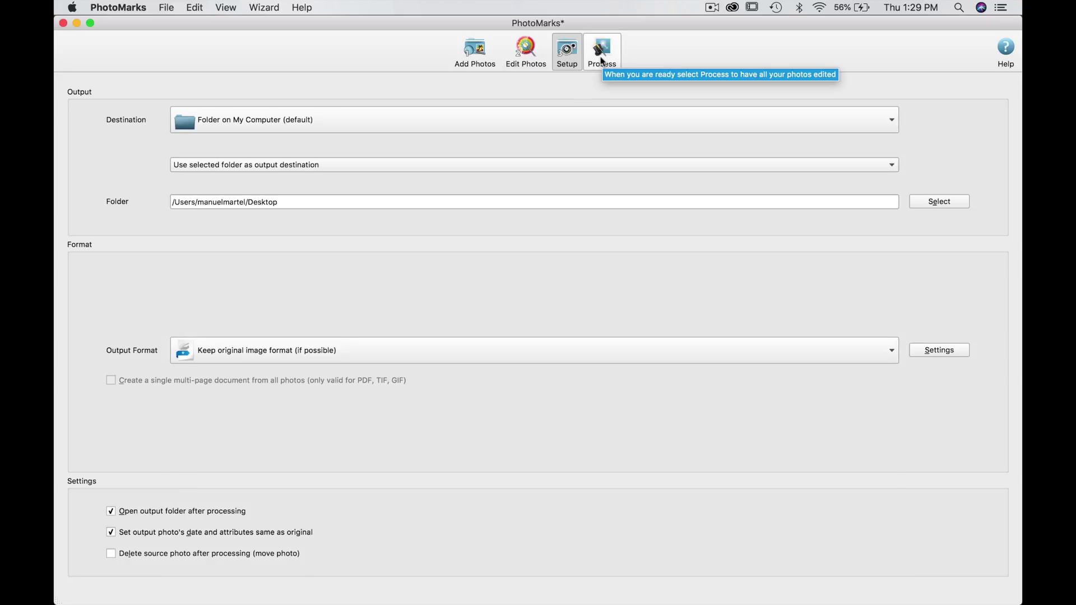
# - Add Vancouver-2.jpg from the Desktop Vancouver folder to the photo list
pyautogui.click(473, 52)
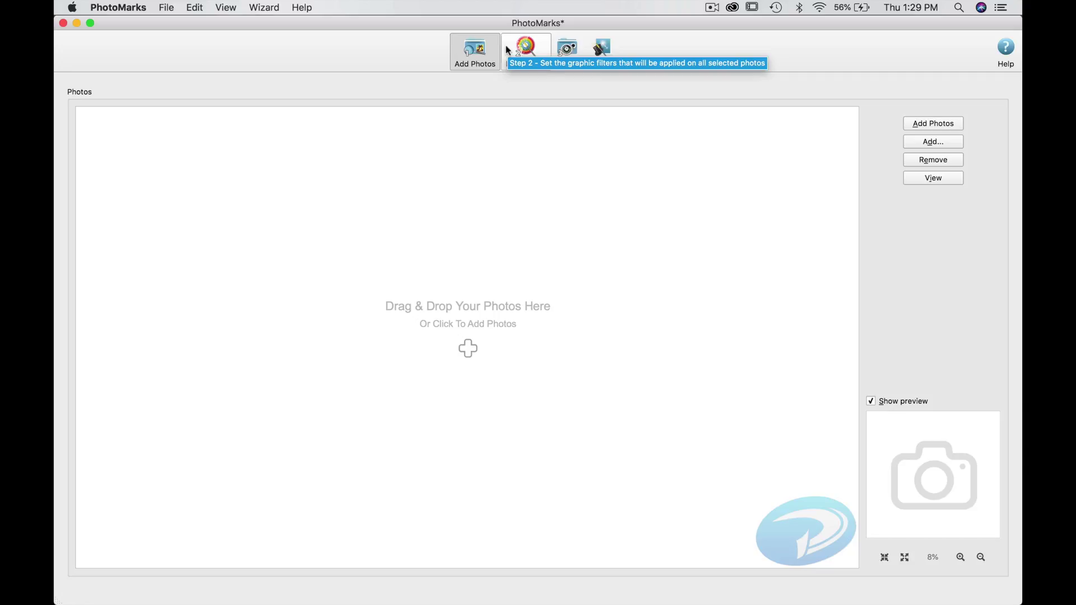
pyautogui.click(473, 307)
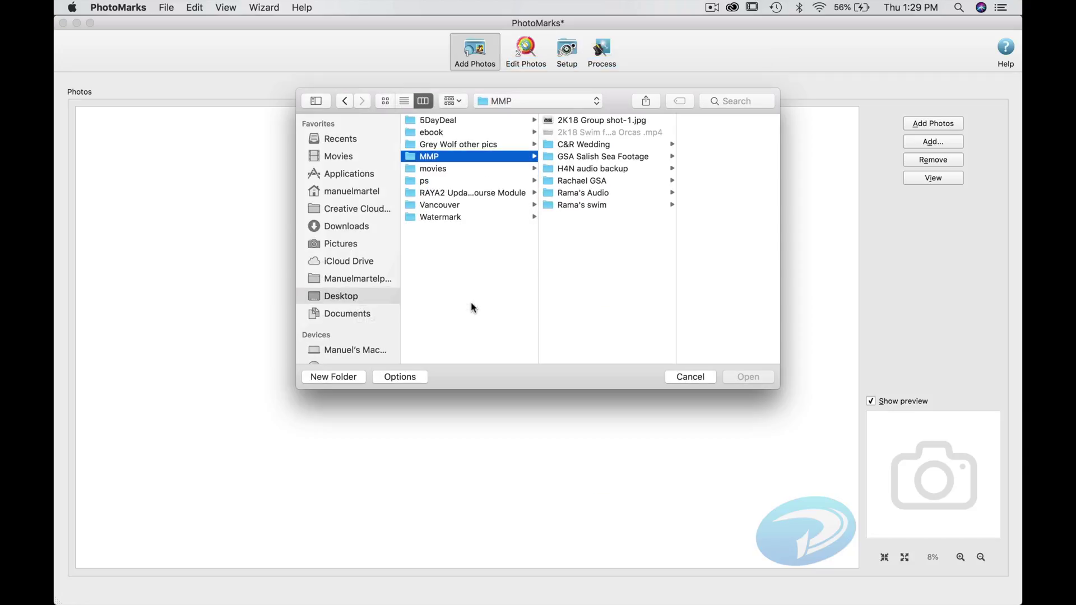
pyautogui.click(447, 206)
pyautogui.click(586, 132)
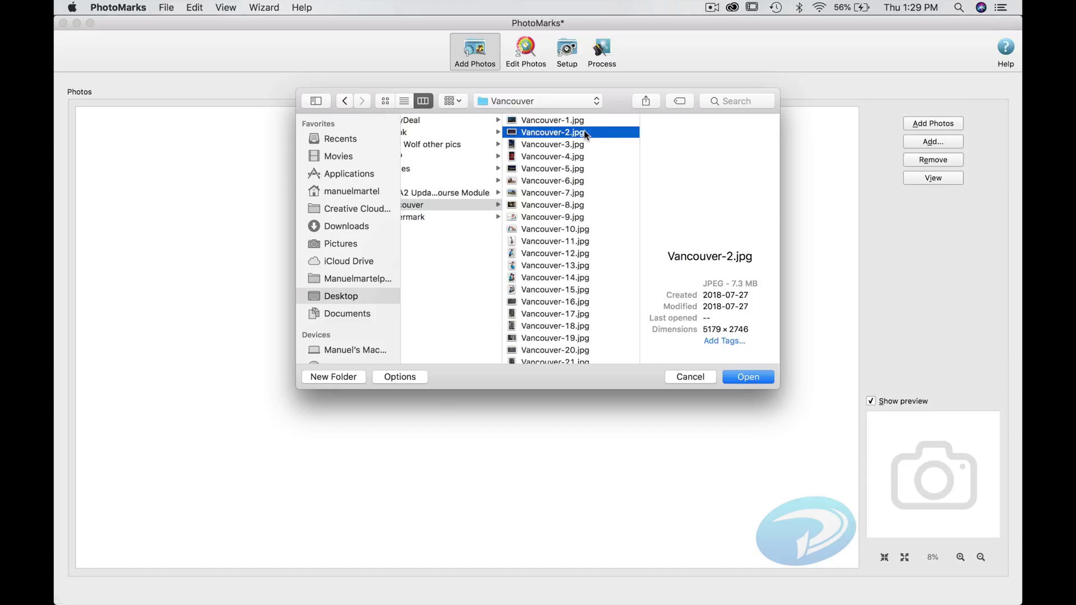
pyautogui.click(745, 377)
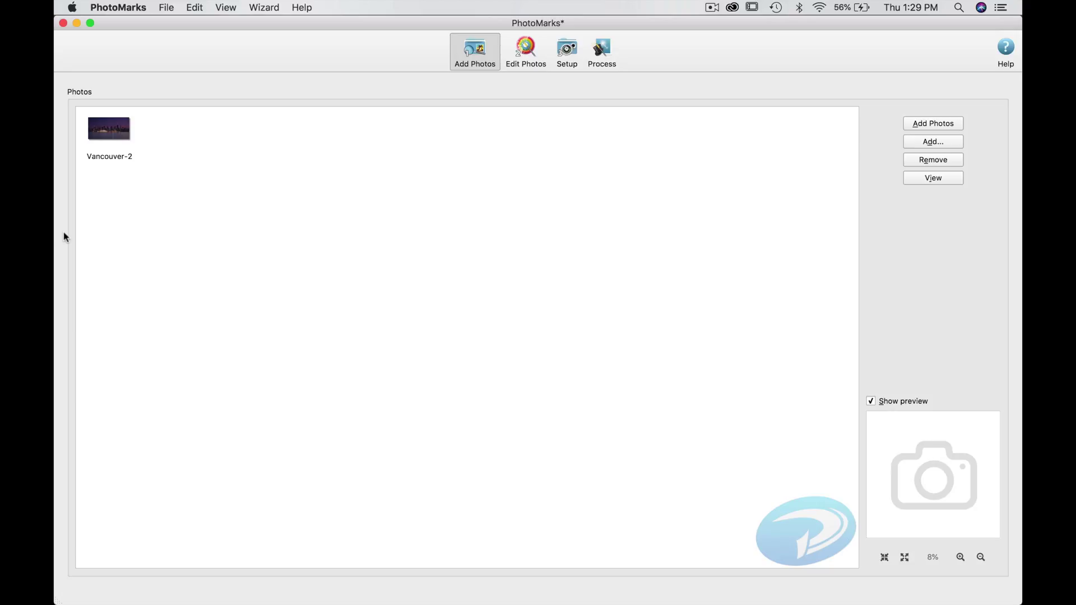
# - Preview Vancouver-2, then cancel the prompt to remove it from the list
pyautogui.click(123, 137)
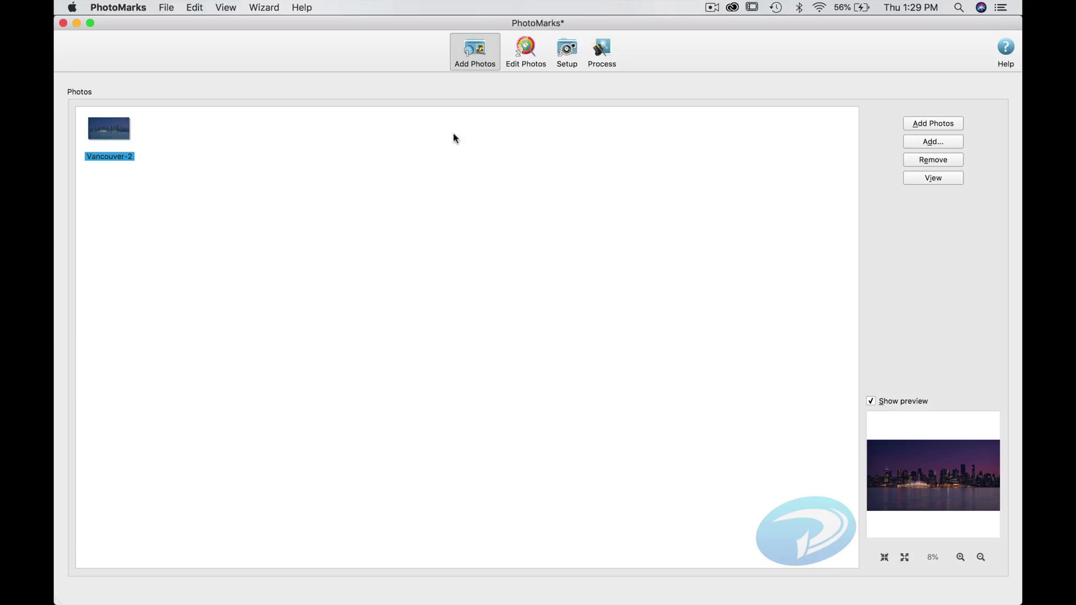
pyautogui.click(937, 160)
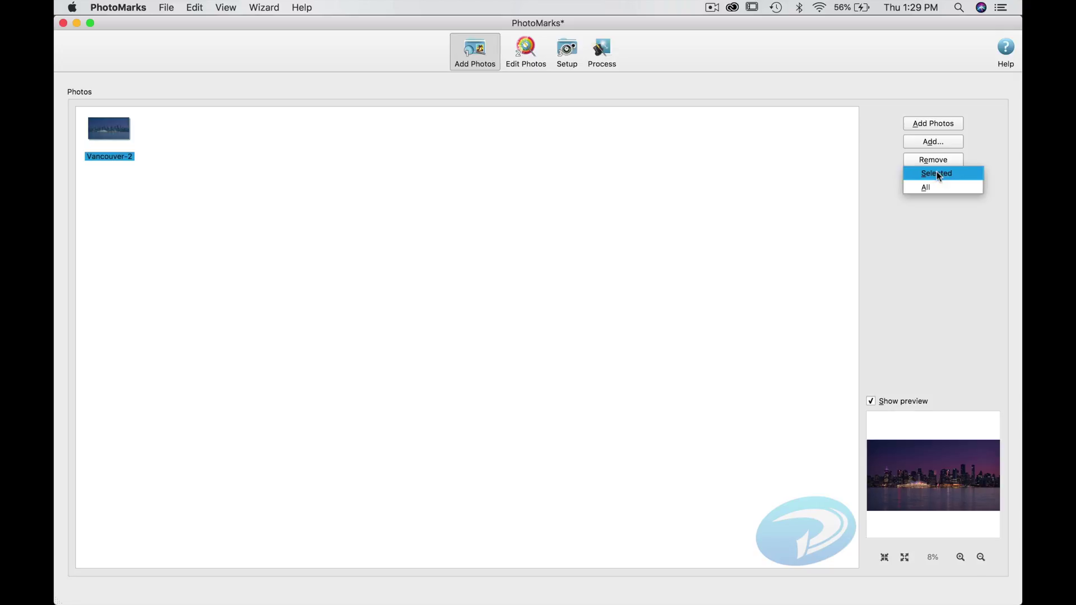
pyautogui.click(938, 174)
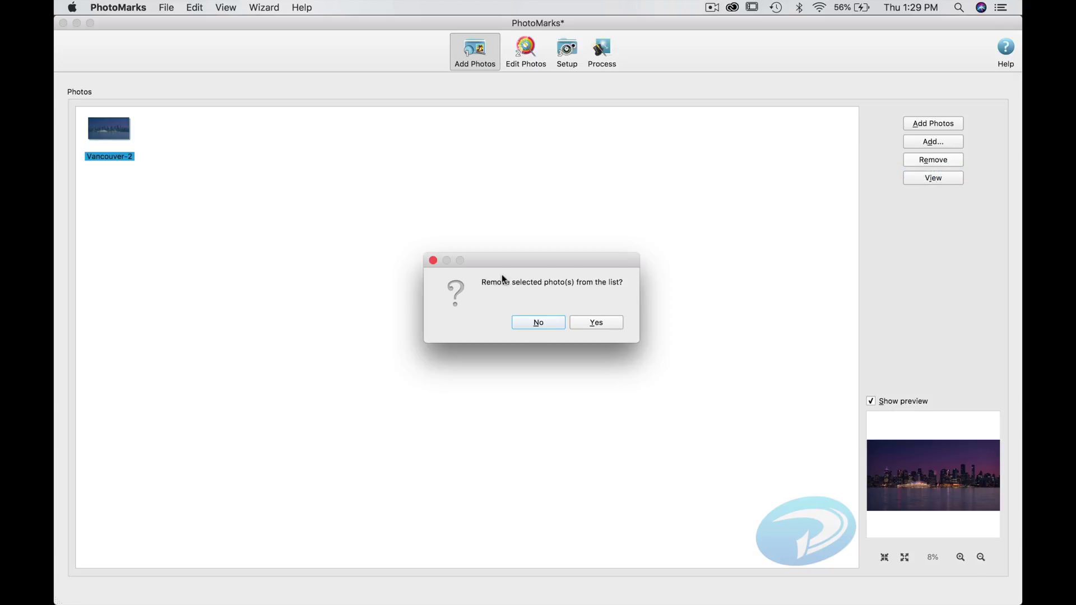
pyautogui.click(530, 326)
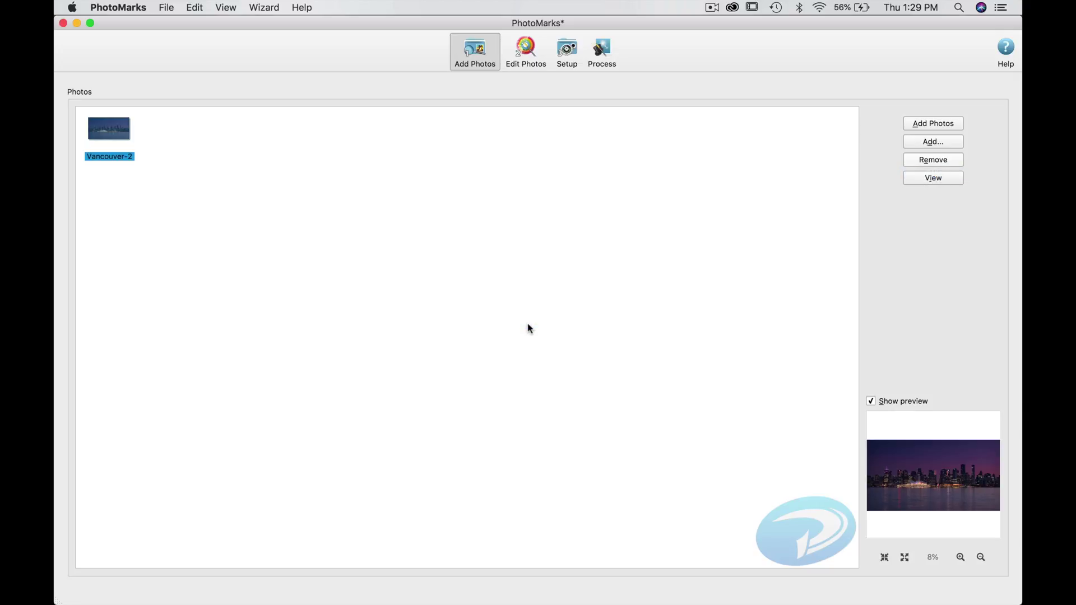
# - Remove all graphic filters from Vancouver-2 and bring up the list of filters to add
pyautogui.click(120, 137)
pyautogui.click(518, 50)
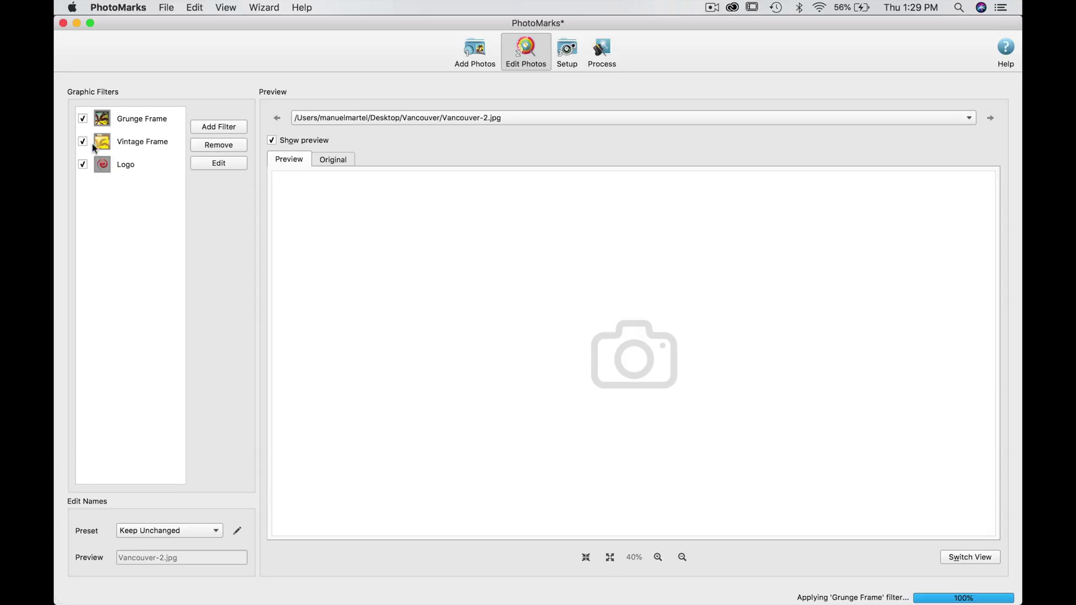
pyautogui.click(216, 145)
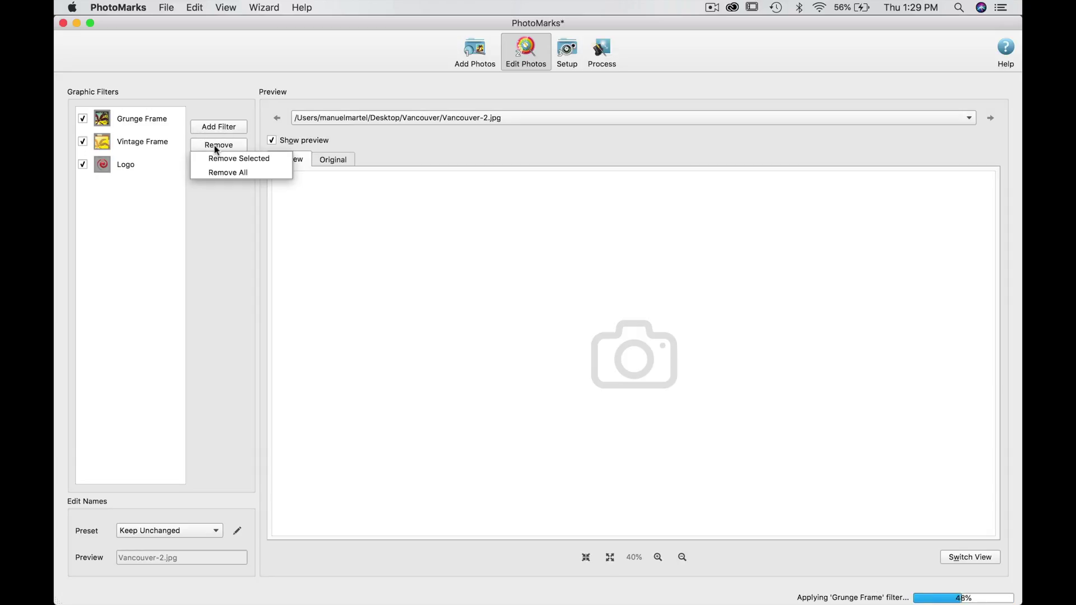
pyautogui.click(223, 174)
pyautogui.click(581, 322)
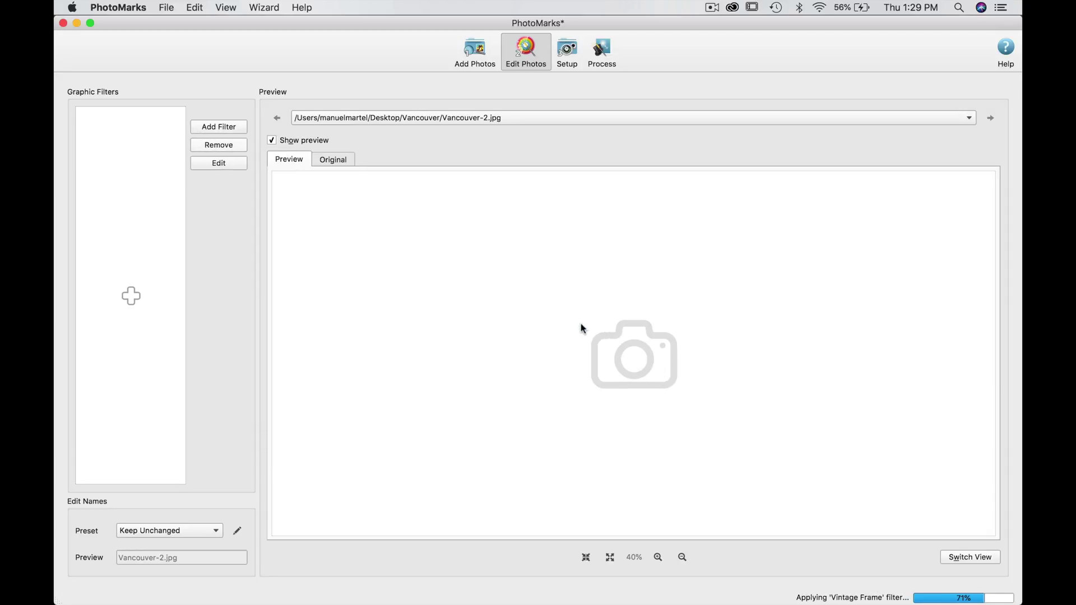
pyautogui.click(214, 125)
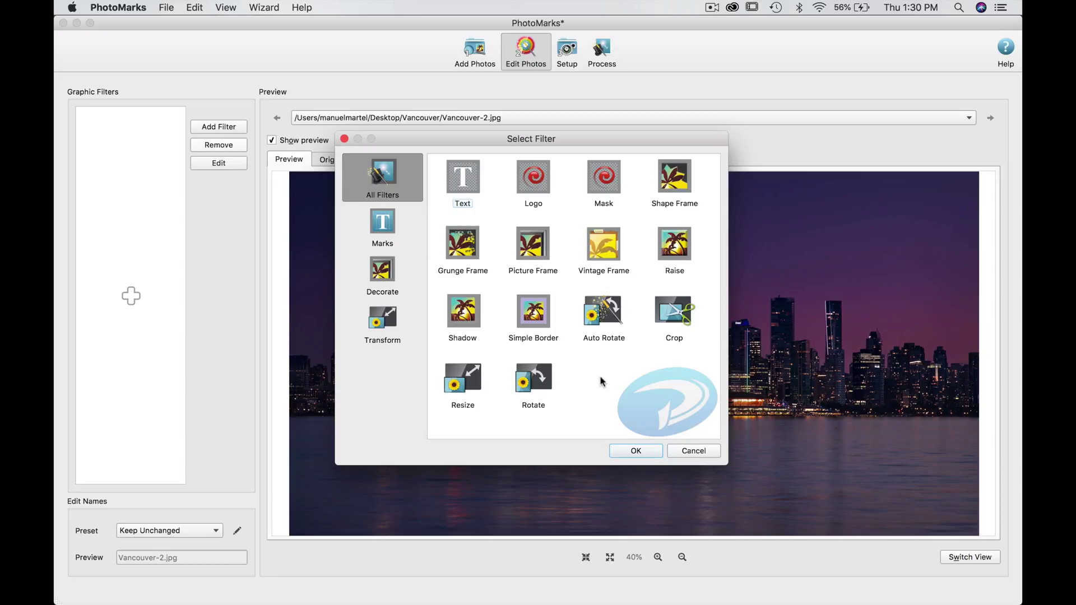
# - Add a Resize filter with aspect ratio maintained and width set to 3000
pyautogui.click(472, 383)
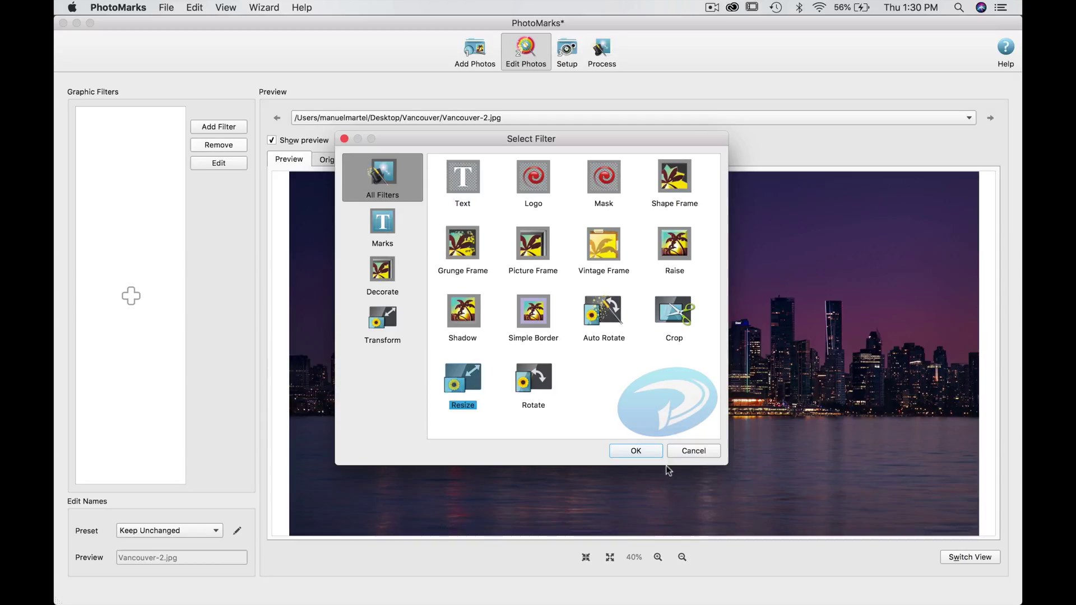
pyautogui.click(649, 451)
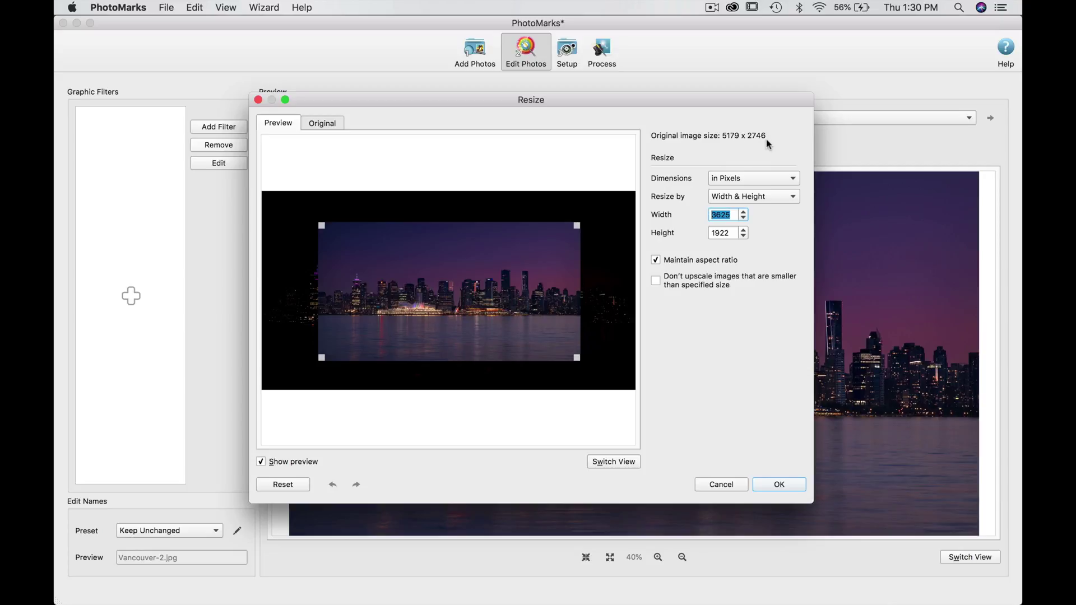
pyautogui.moveTo(578, 358); pyautogui.dragTo(529, 331)
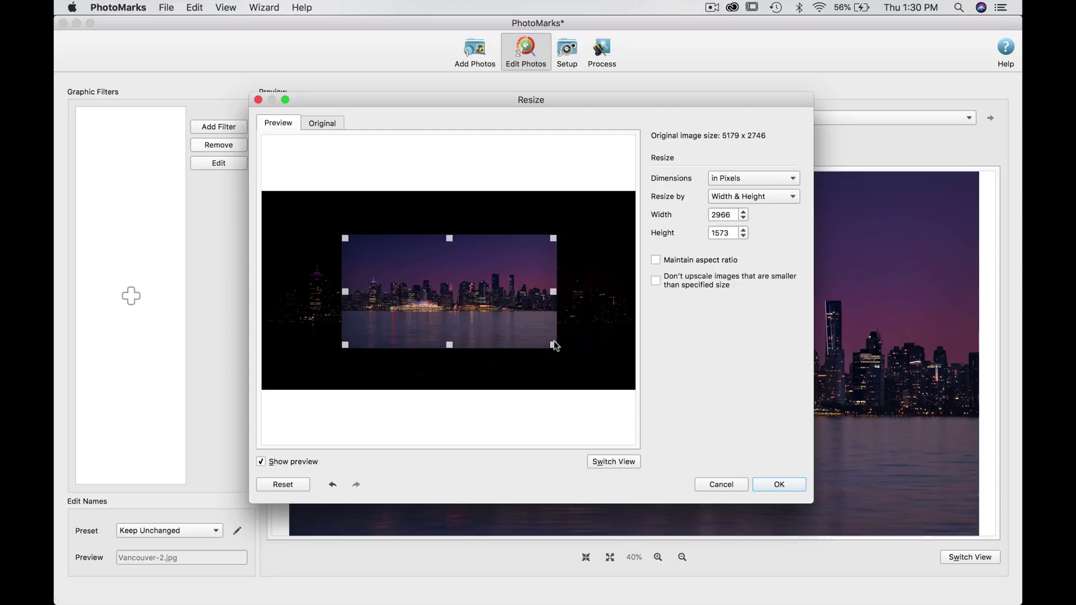
pyautogui.moveTo(555, 346); pyautogui.dragTo(557, 323)
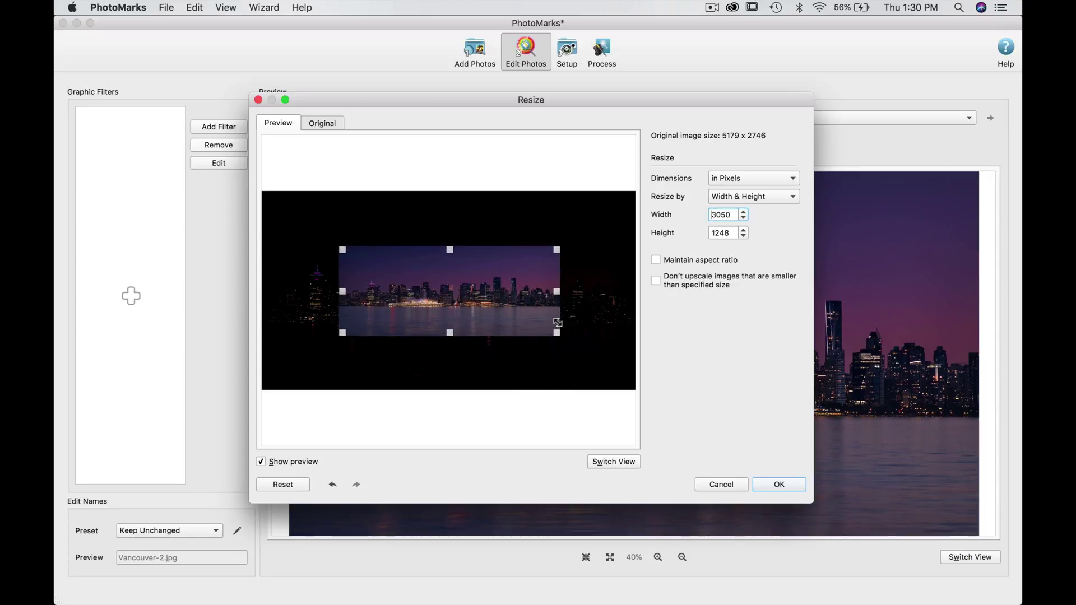
pyautogui.click(657, 260)
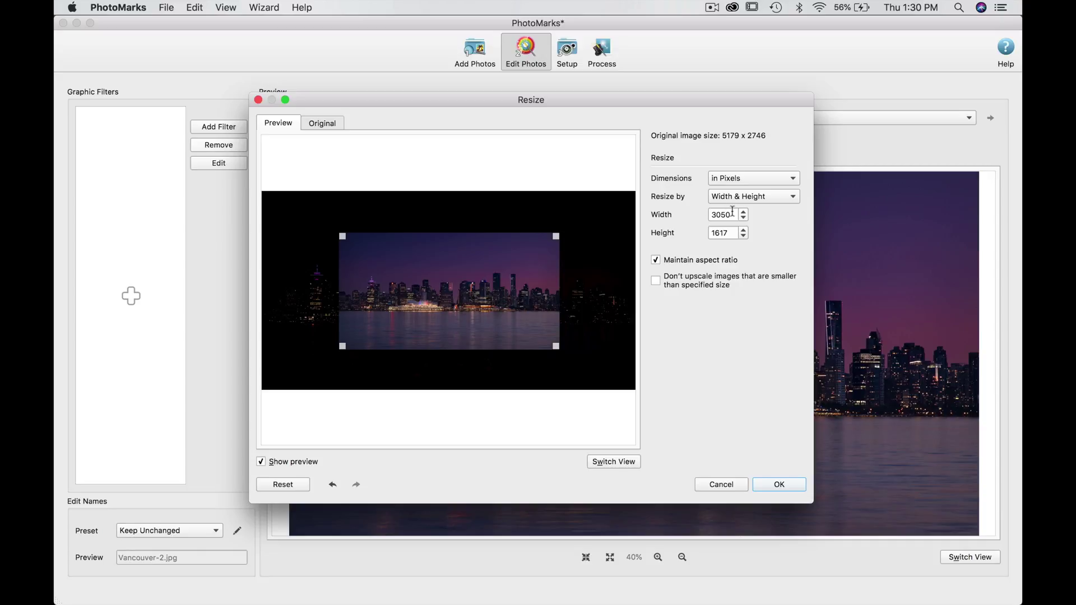
pyautogui.moveTo(729, 215); pyautogui.dragTo(704, 219)
pyautogui.write('30')
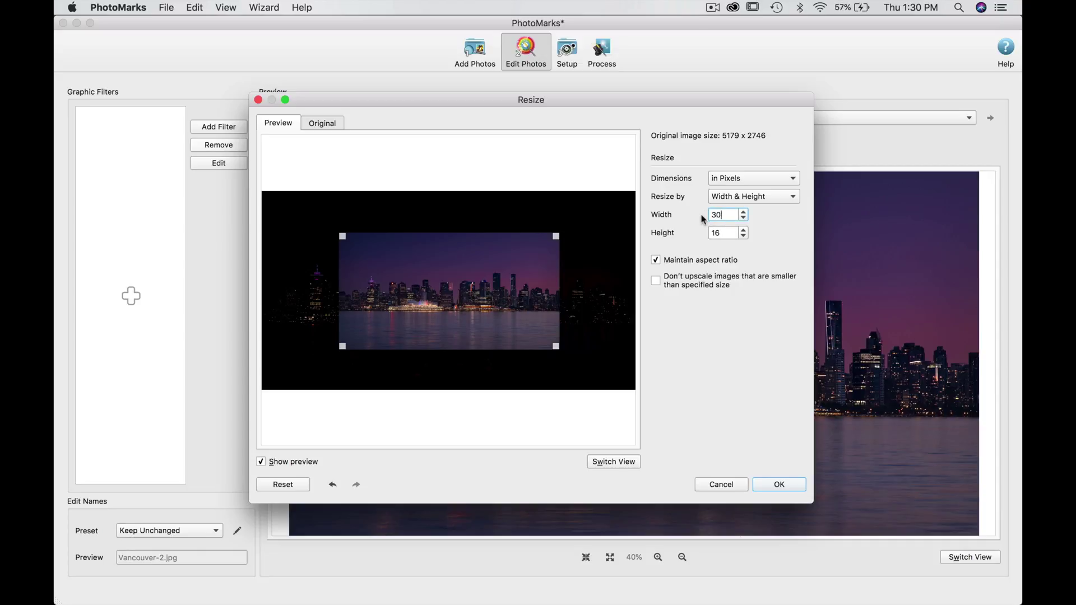
pyautogui.write('00')
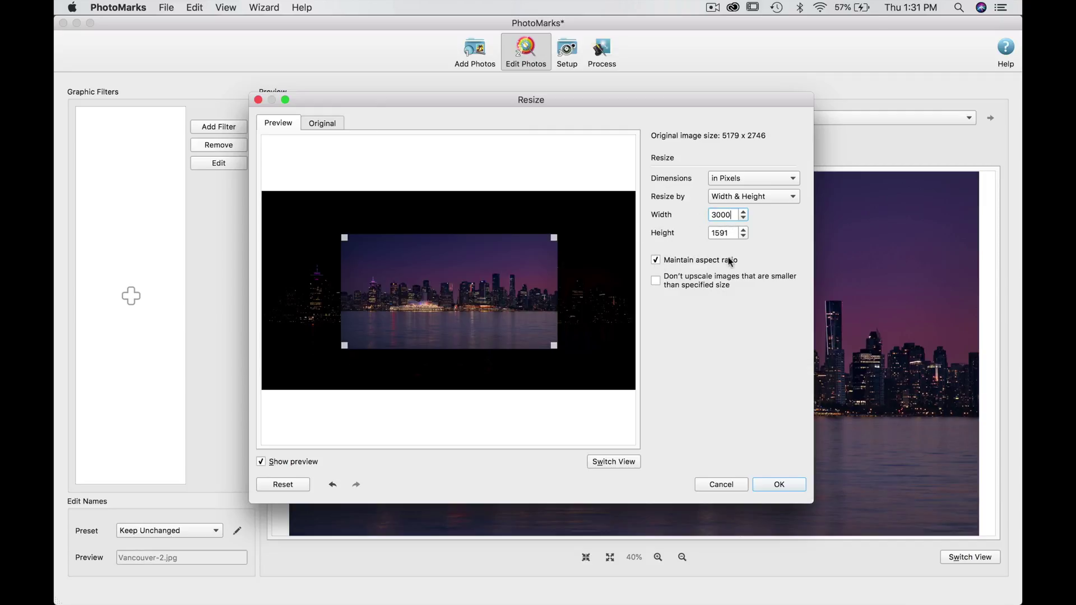
# - Switch the resize units to percent, enter 50, then cancel the Resize filter
pyautogui.click(772, 178)
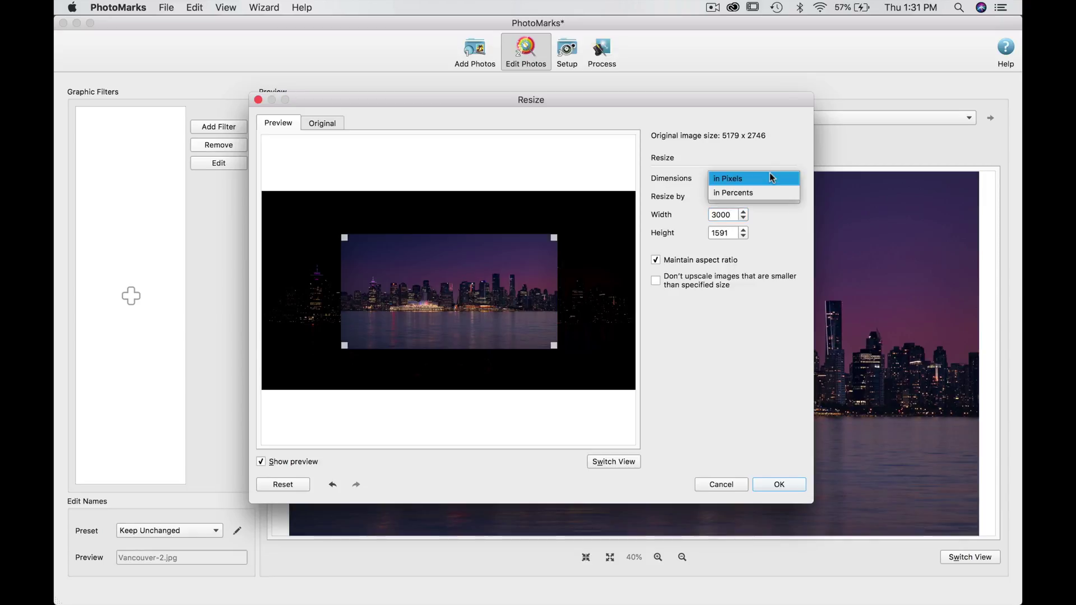
pyautogui.click(766, 190)
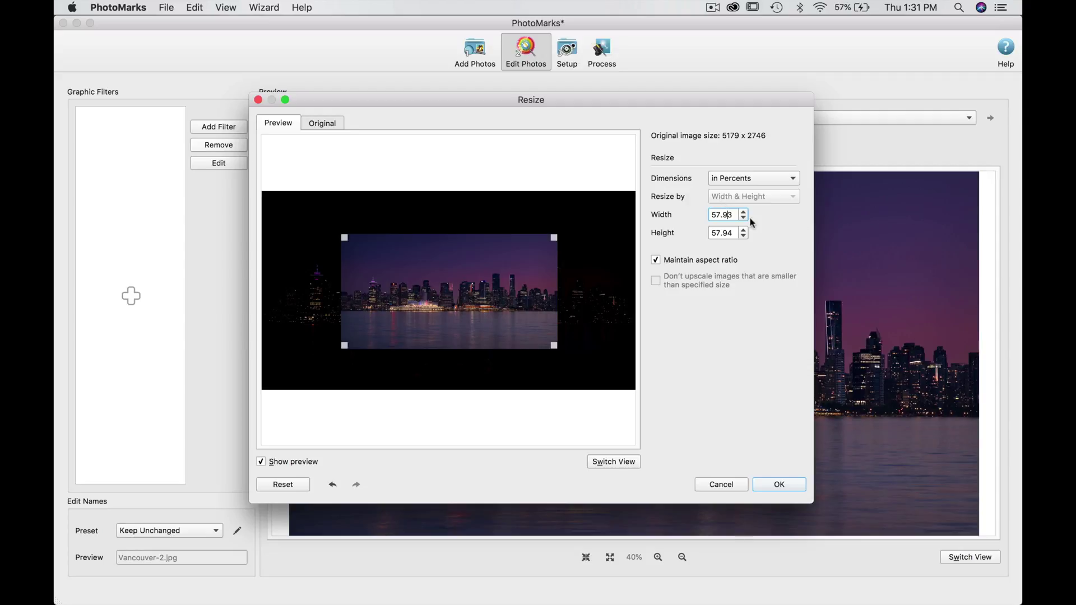
pyautogui.doubleClick(710, 215)
pyautogui.write('50')
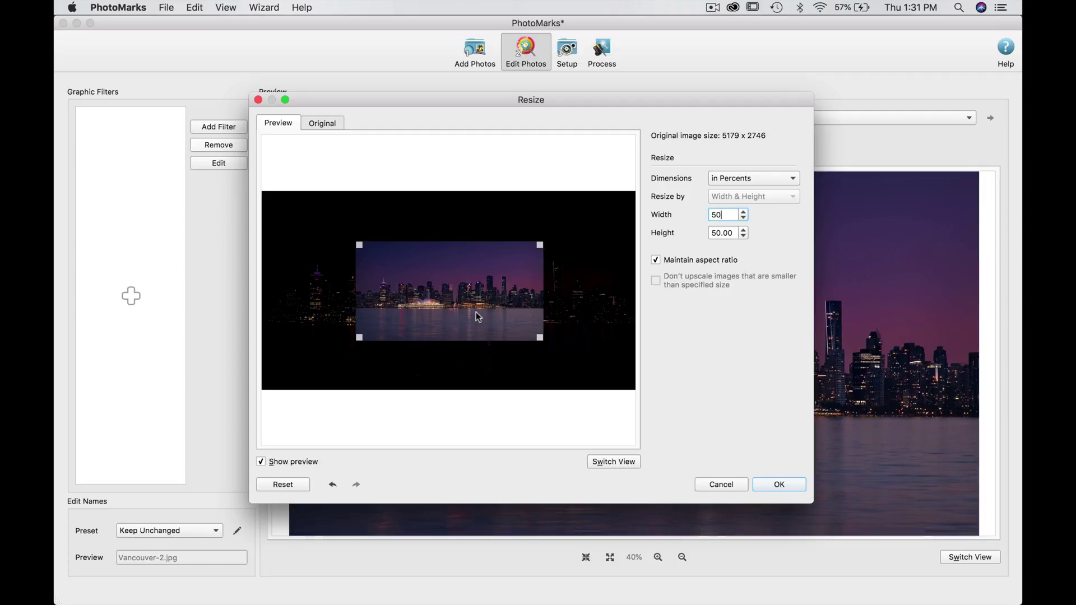
pyautogui.click(722, 486)
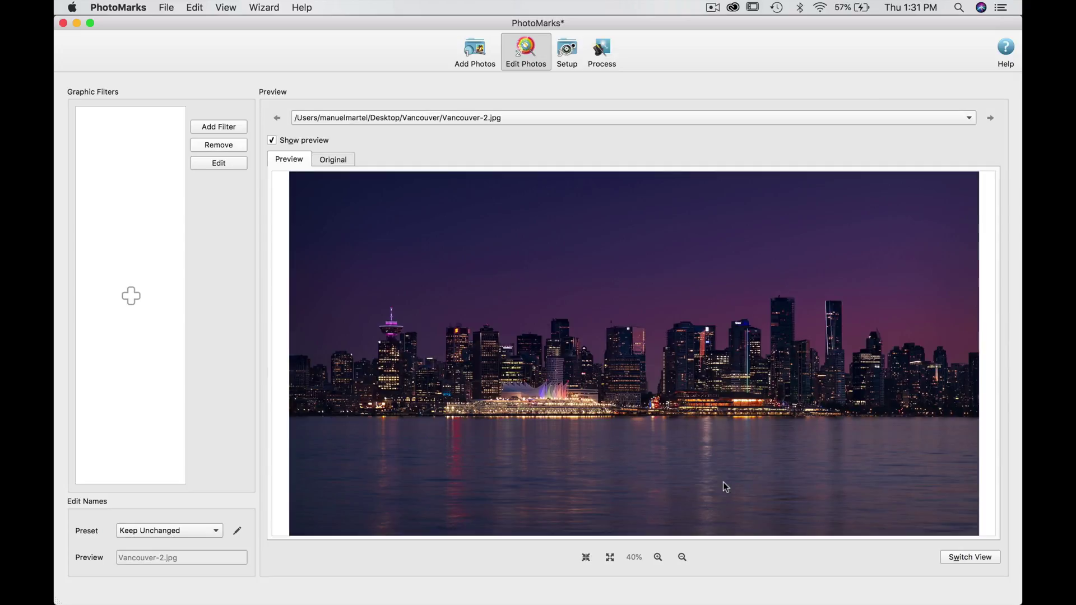
# - Add a Logo watermark filter using watermark2.png and enlarge its scale
pyautogui.click(232, 128)
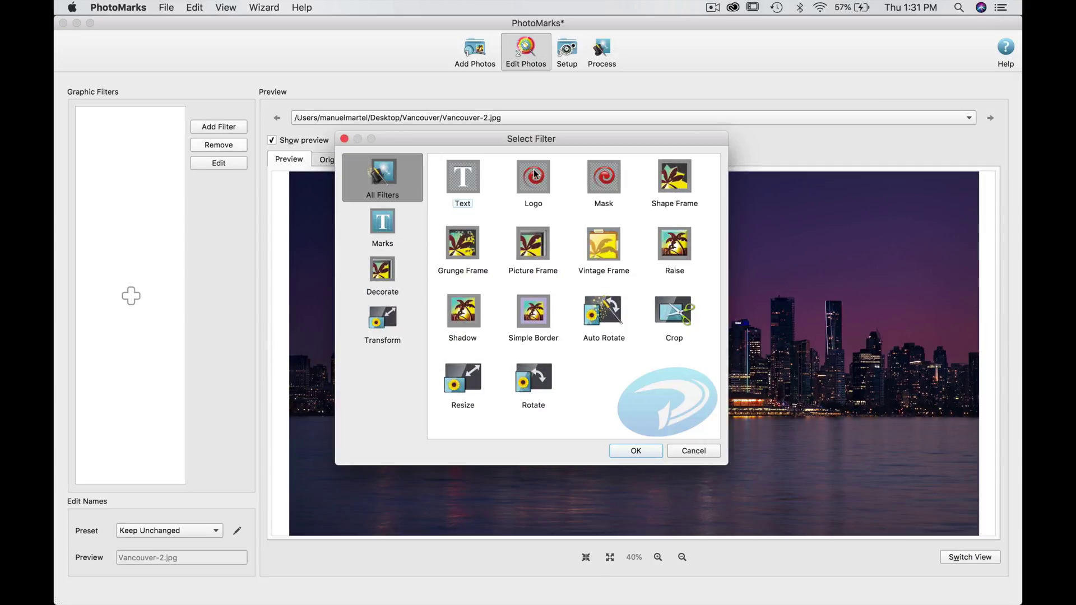
pyautogui.click(382, 225)
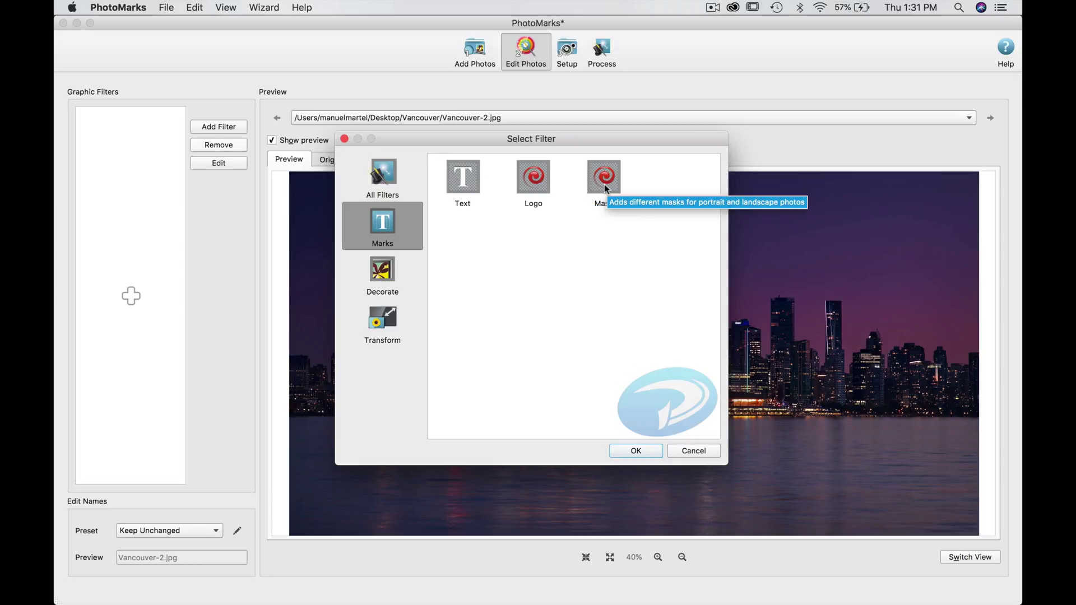
pyautogui.click(530, 178)
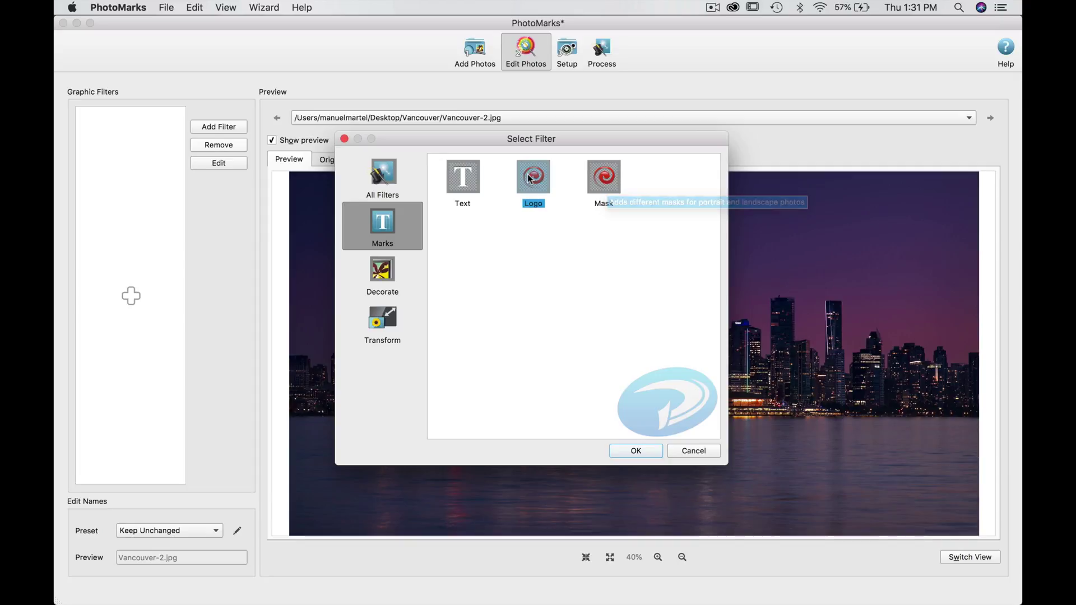
pyautogui.click(640, 449)
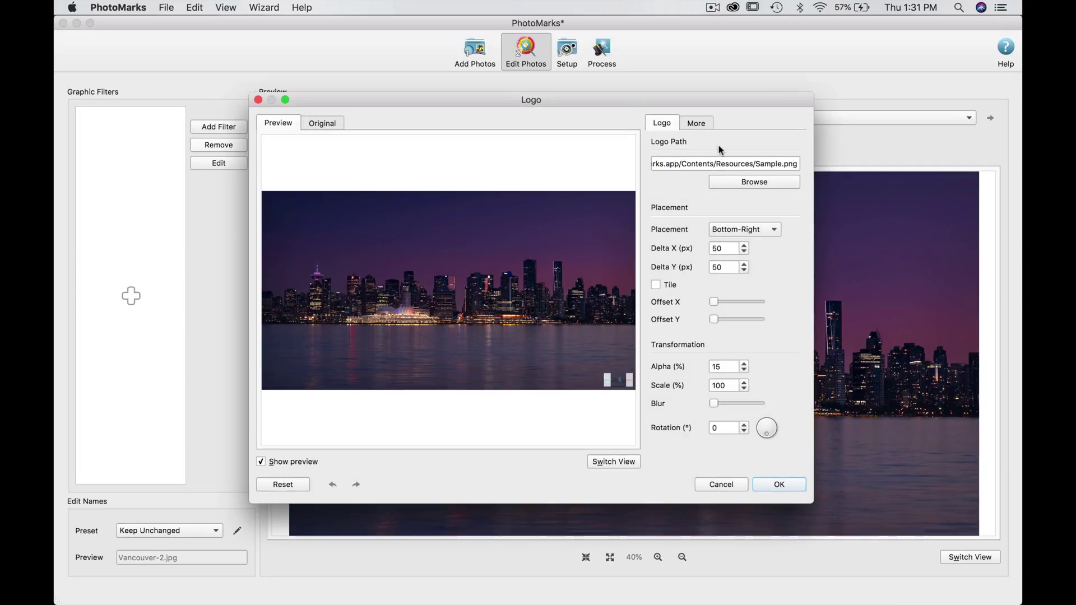
pyautogui.click(731, 183)
pyautogui.click(584, 266)
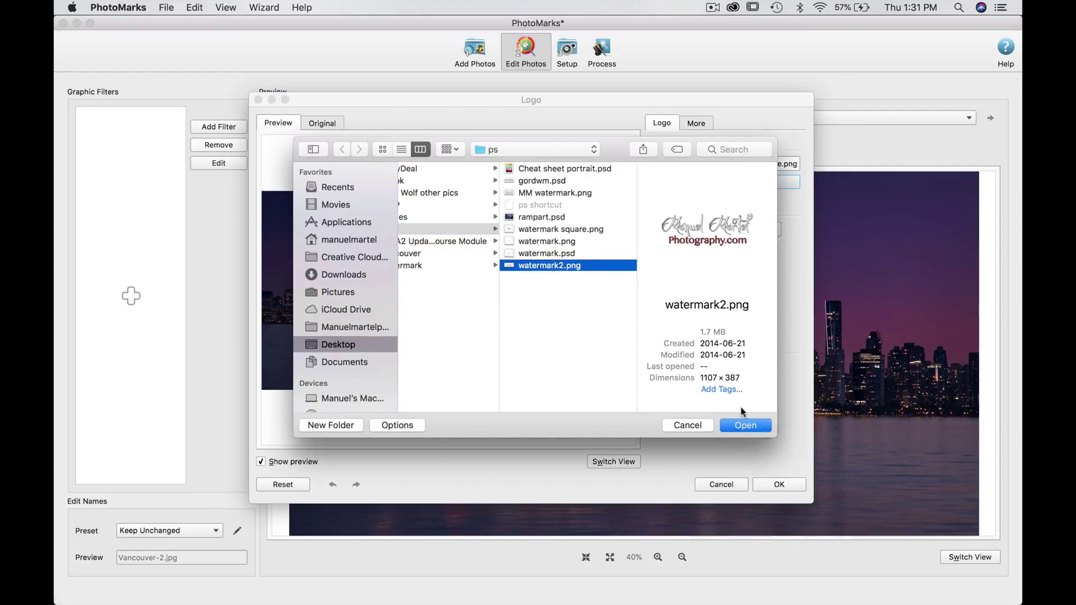
pyautogui.click(736, 424)
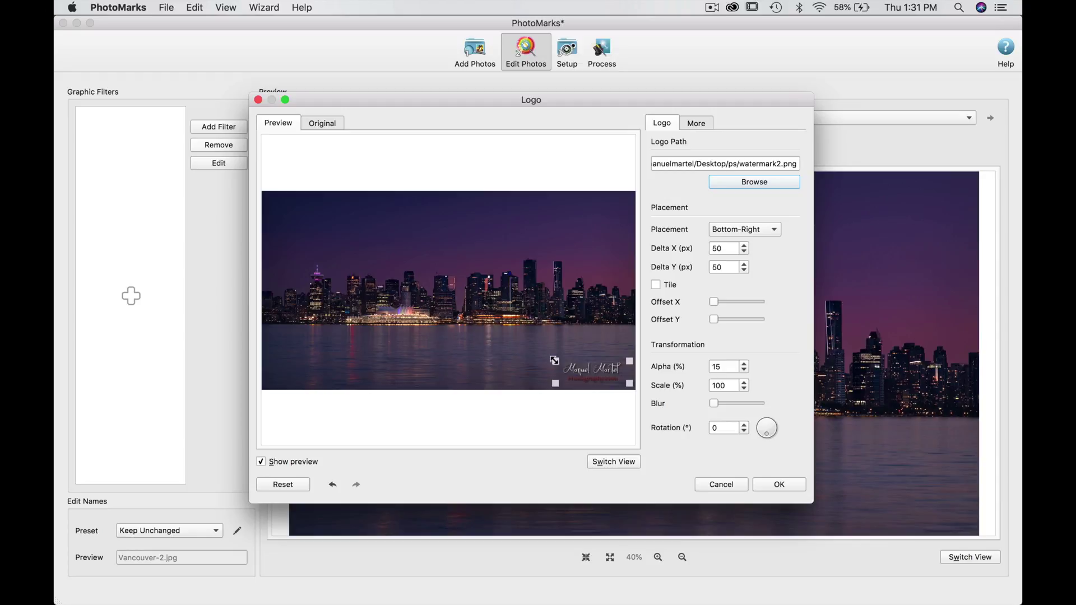
pyautogui.moveTo(554, 362); pyautogui.dragTo(516, 357)
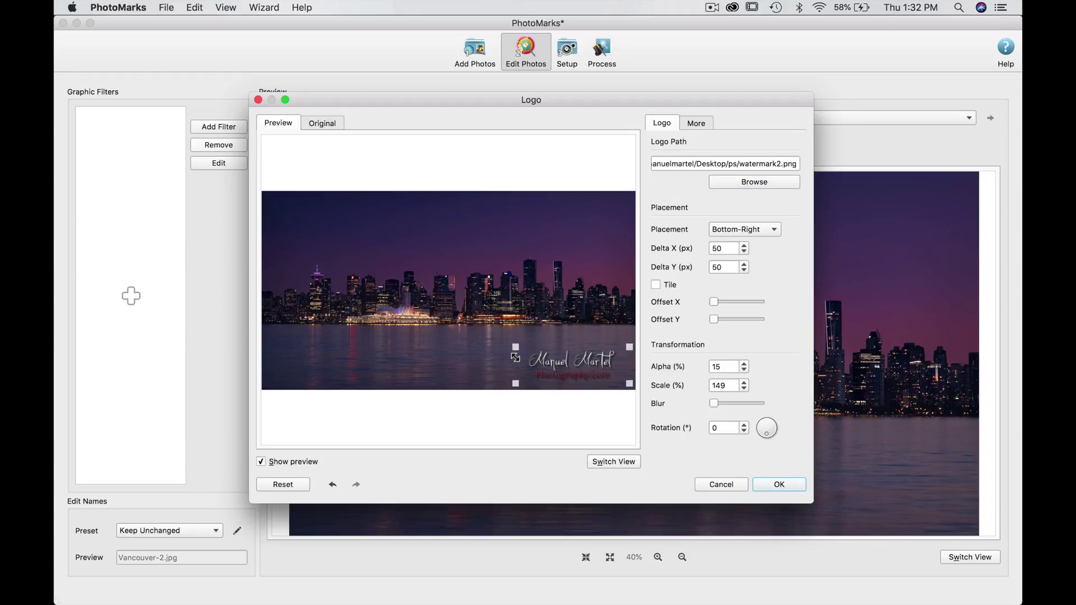
# - Place the logo in the top-right corner, trying and then turning off tiled repetition
pyautogui.click(729, 230)
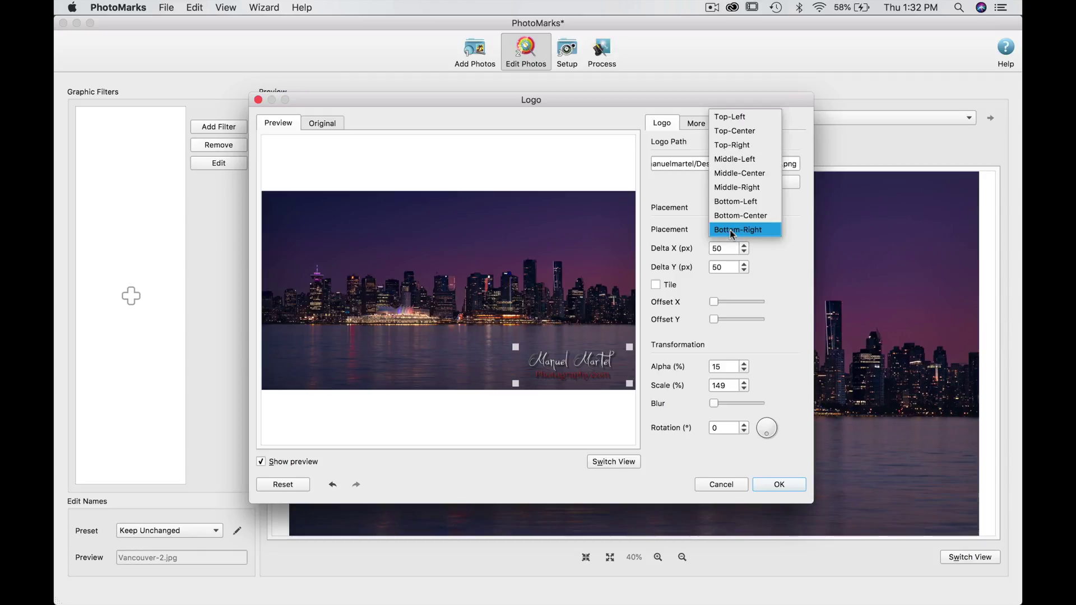
pyautogui.click(734, 145)
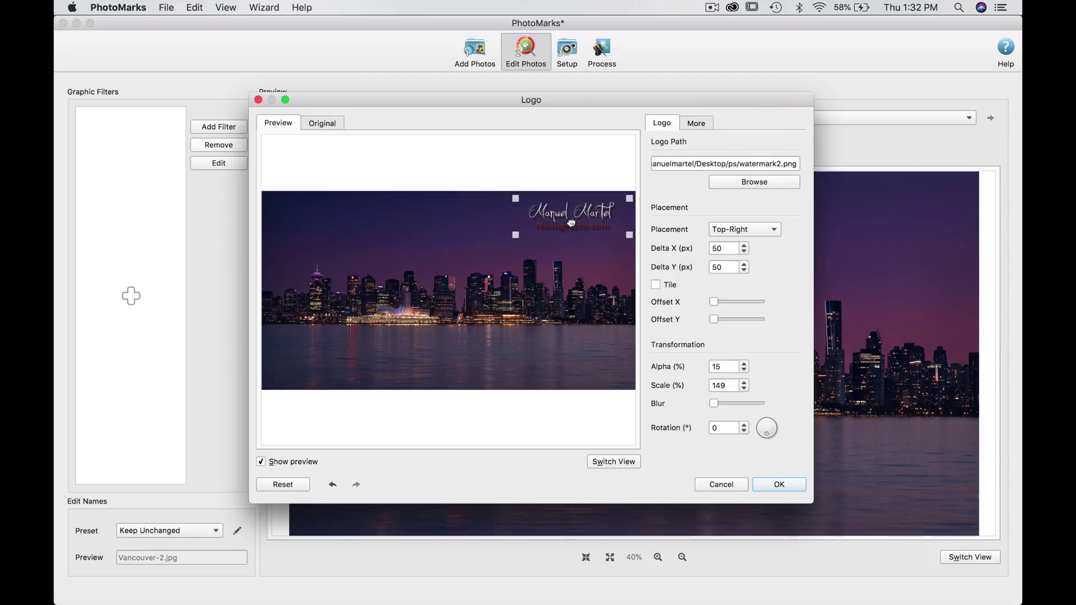
pyautogui.moveTo(571, 223)
pyautogui.mouseDown()
pyautogui.moveTo(375, 361)
pyautogui.moveTo(389, 315)
pyautogui.moveTo(580, 230)
pyautogui.moveTo(583, 303)
pyautogui.moveTo(569, 353)
pyautogui.moveTo(578, 215)
pyautogui.mouseUp()
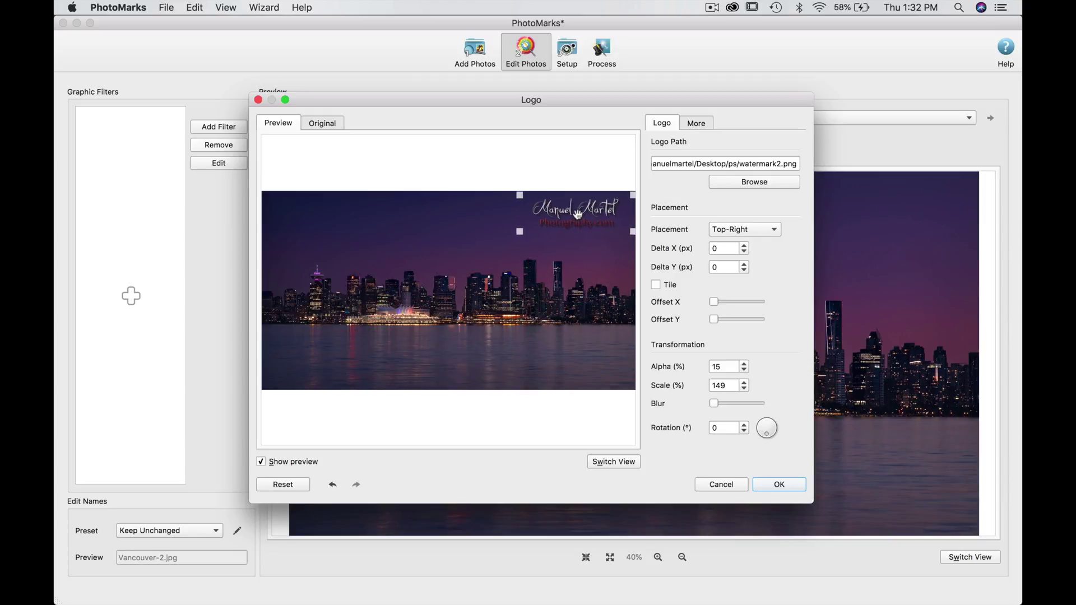
pyautogui.click(669, 284)
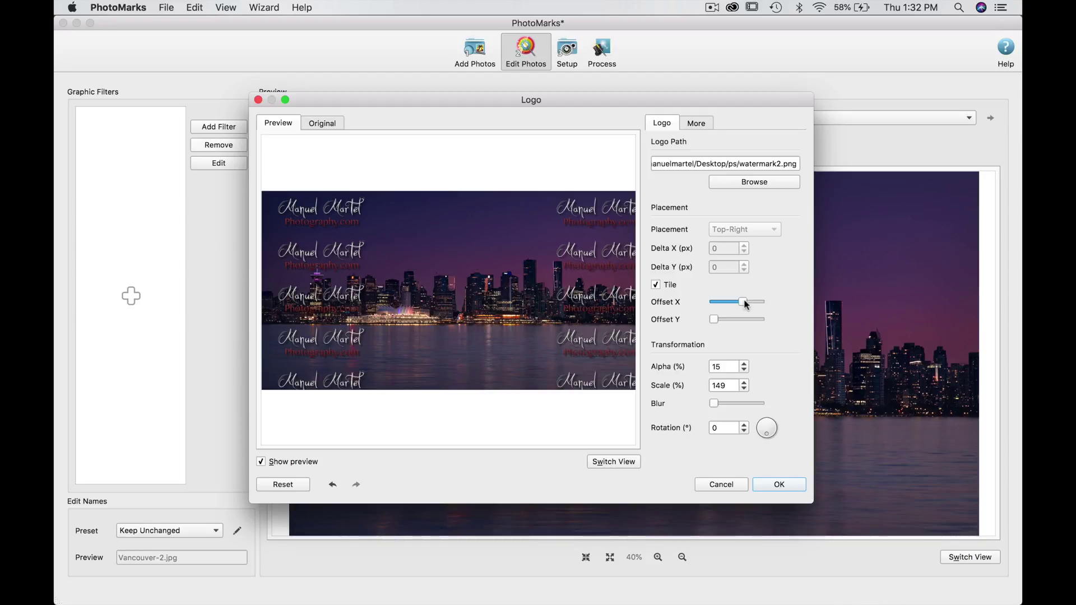
pyautogui.moveTo(746, 304); pyautogui.dragTo(720, 304)
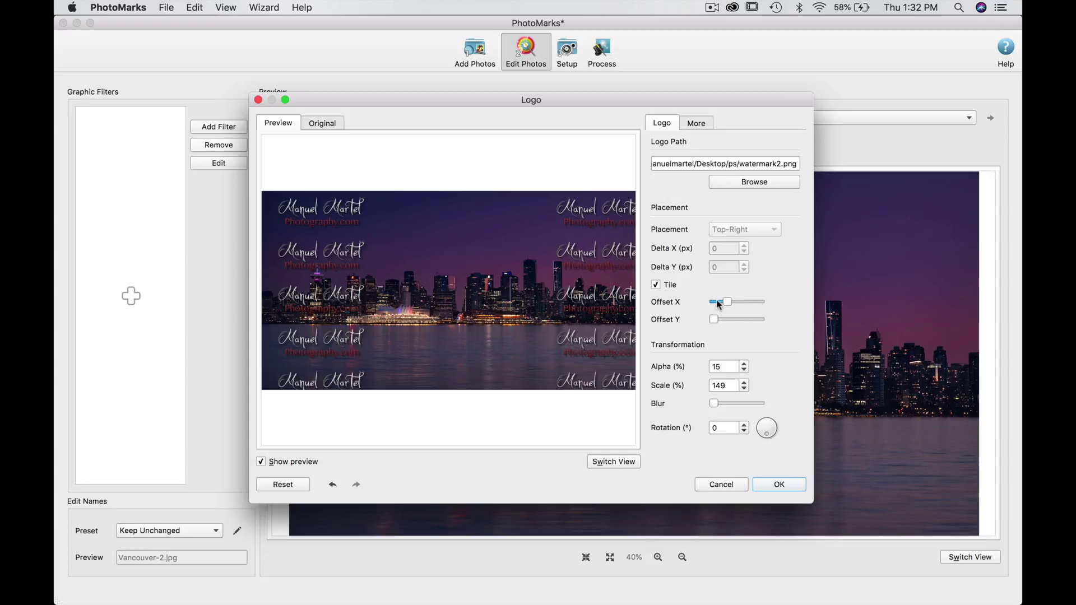
pyautogui.click(657, 284)
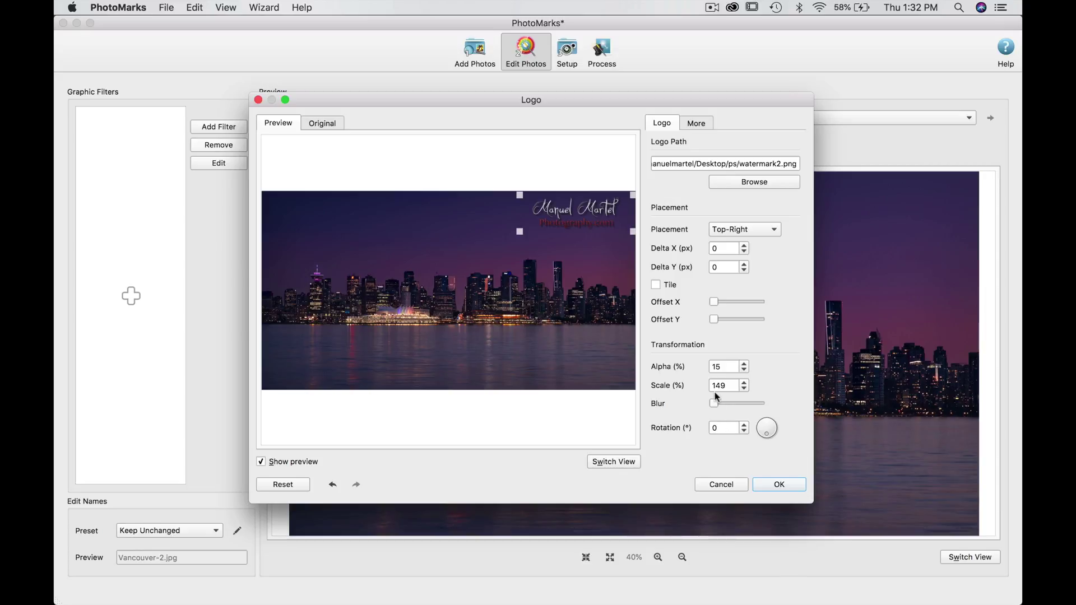
# - Tweak the logo's blur and opacity, set rotation to 15, and confirm the settings
pyautogui.moveTo(715, 404)
pyautogui.mouseDown()
pyautogui.moveTo(753, 406)
pyautogui.moveTo(713, 405)
pyautogui.mouseUp()
pyautogui.click(744, 364)
pyautogui.press('Up')
pyautogui.moveTo(762, 431)
pyautogui.mouseDown()
pyautogui.moveTo(757, 412)
pyautogui.moveTo(754, 440)
pyautogui.moveTo(760, 420)
pyautogui.mouseUp()
pyautogui.doubleClick(720, 429)
pyautogui.write('15')
pyautogui.press('Return')
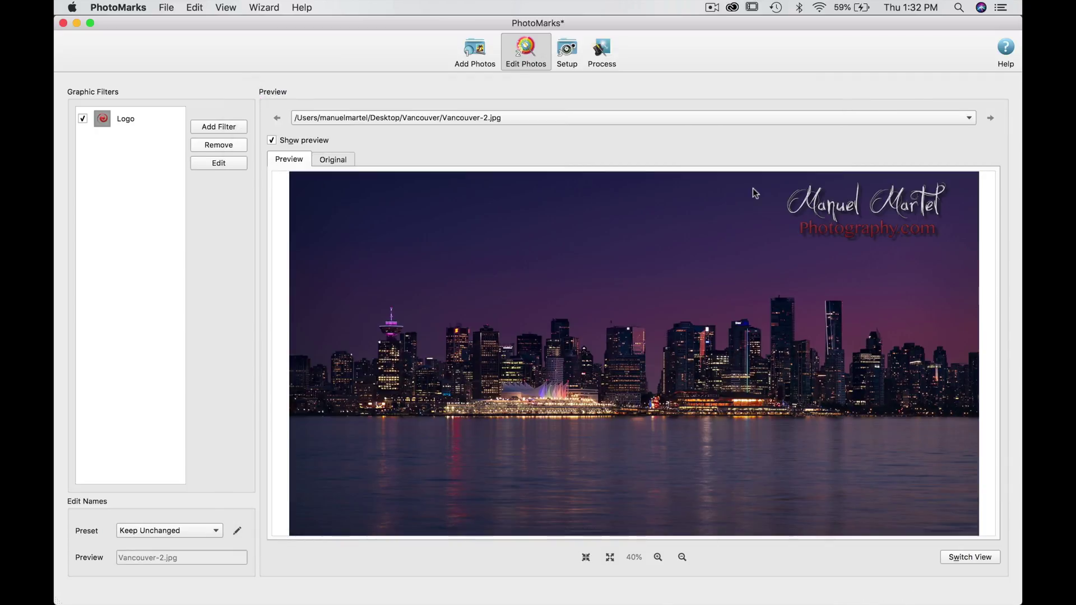
# - Reopen the Logo filter's settings and remove the logo's drop shadow
pyautogui.click(218, 164)
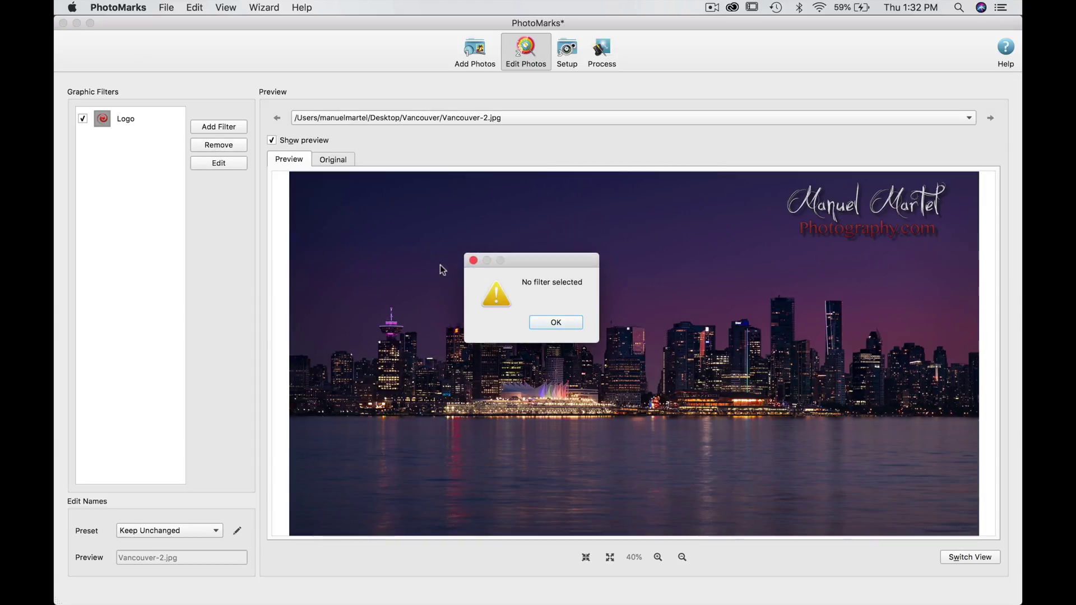
pyautogui.click(558, 324)
pyautogui.click(116, 118)
pyautogui.click(227, 161)
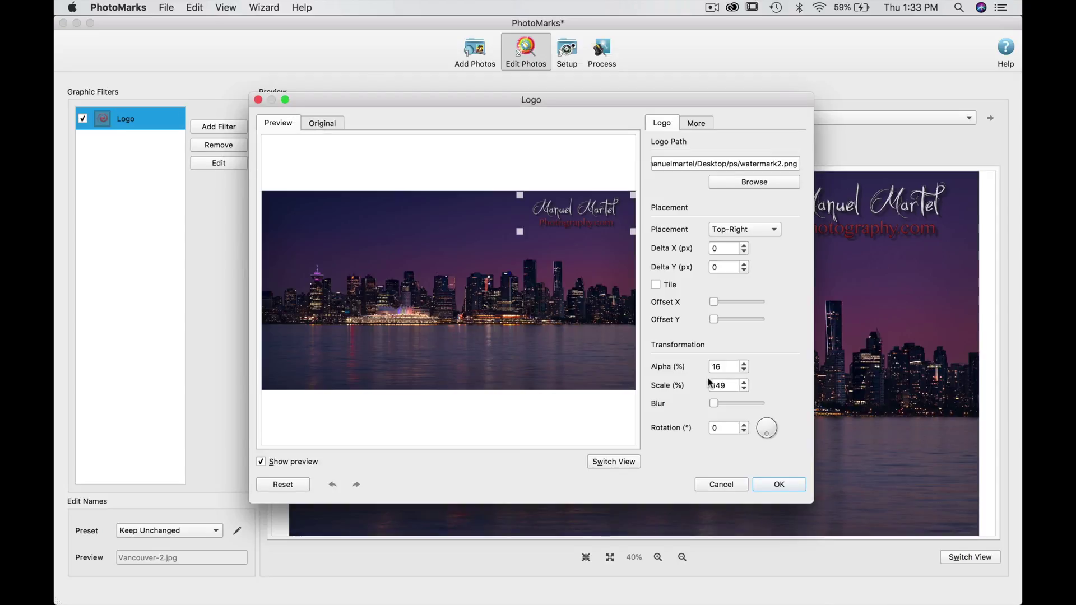
pyautogui.click(701, 125)
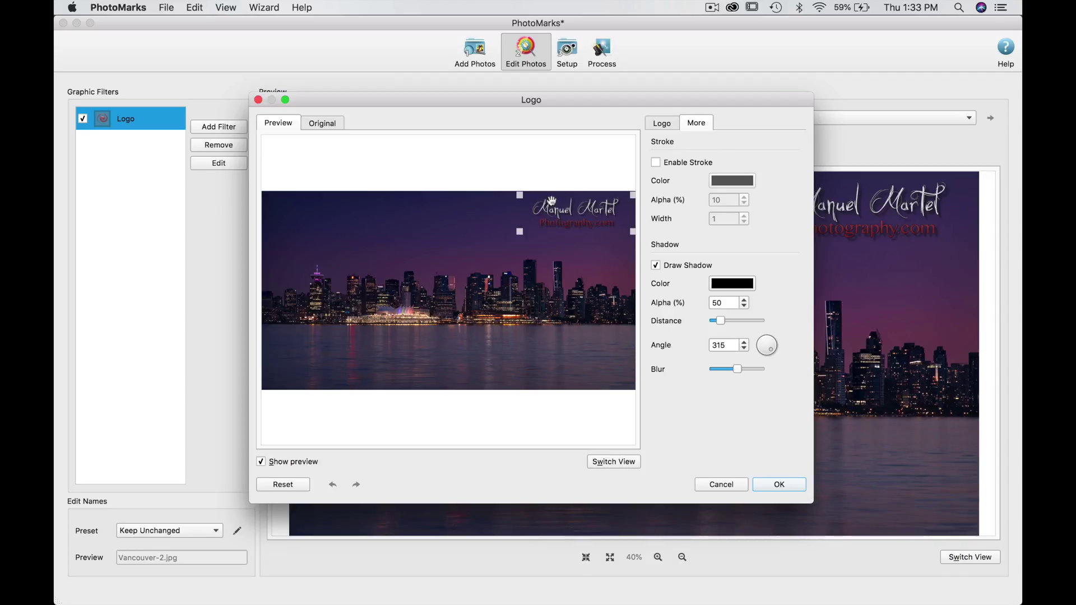
pyautogui.moveTo(685, 98); pyautogui.dragTo(571, 121)
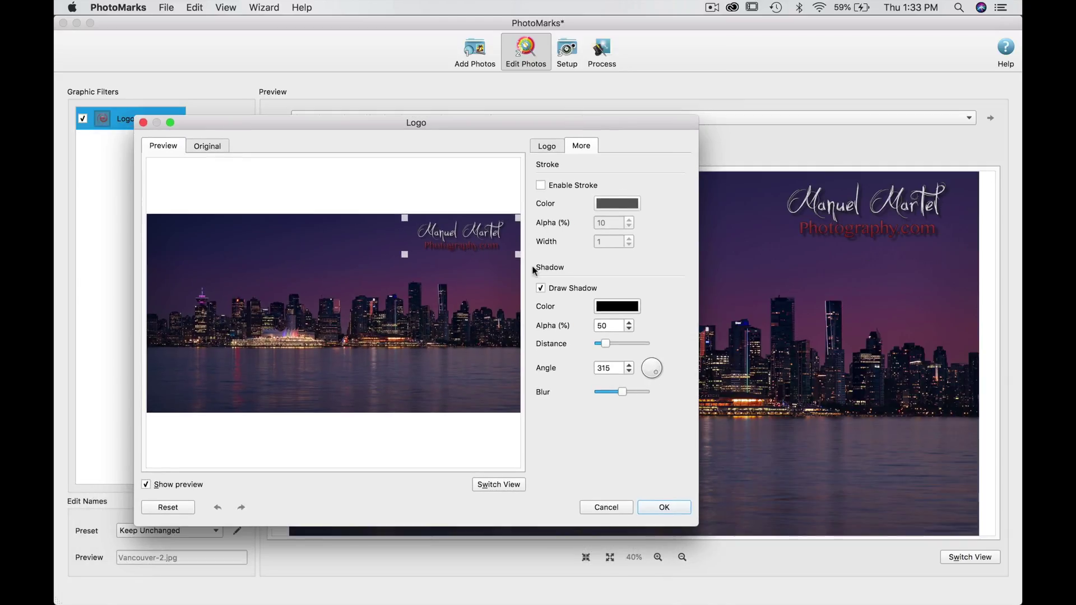
pyautogui.click(541, 290)
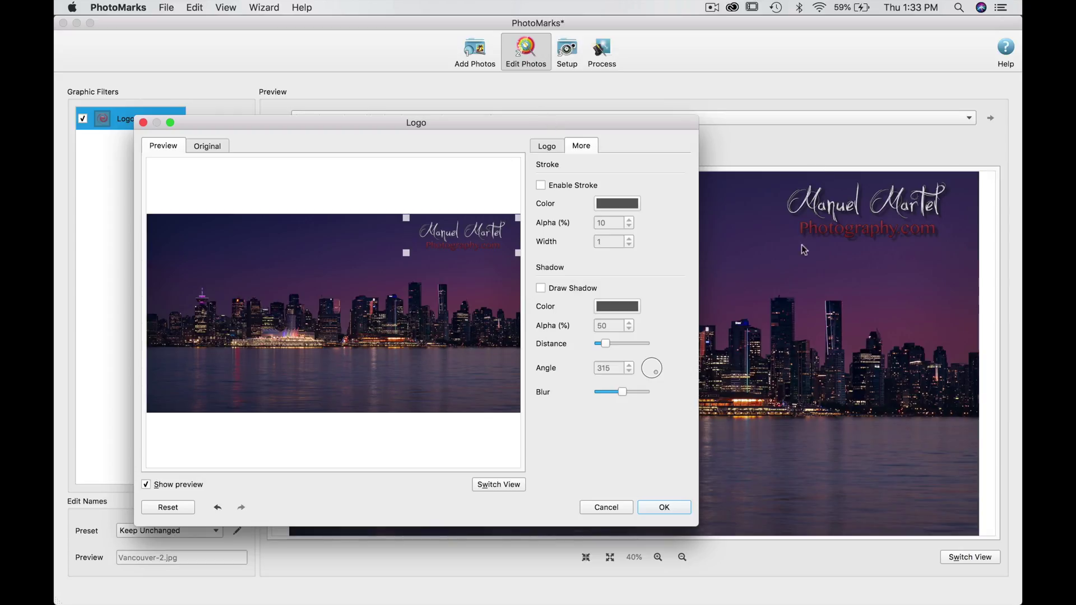
pyautogui.moveTo(416, 120); pyautogui.dragTo(592, 111)
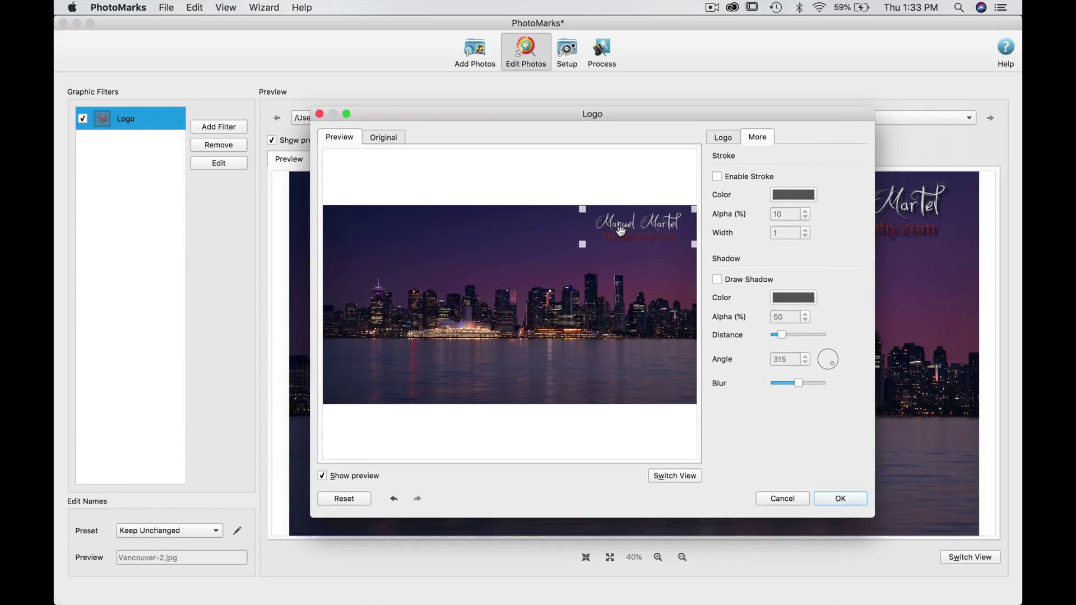
# - Try a stroke of width 2 on the logo, turn it back off, and confirm
pyautogui.click(718, 177)
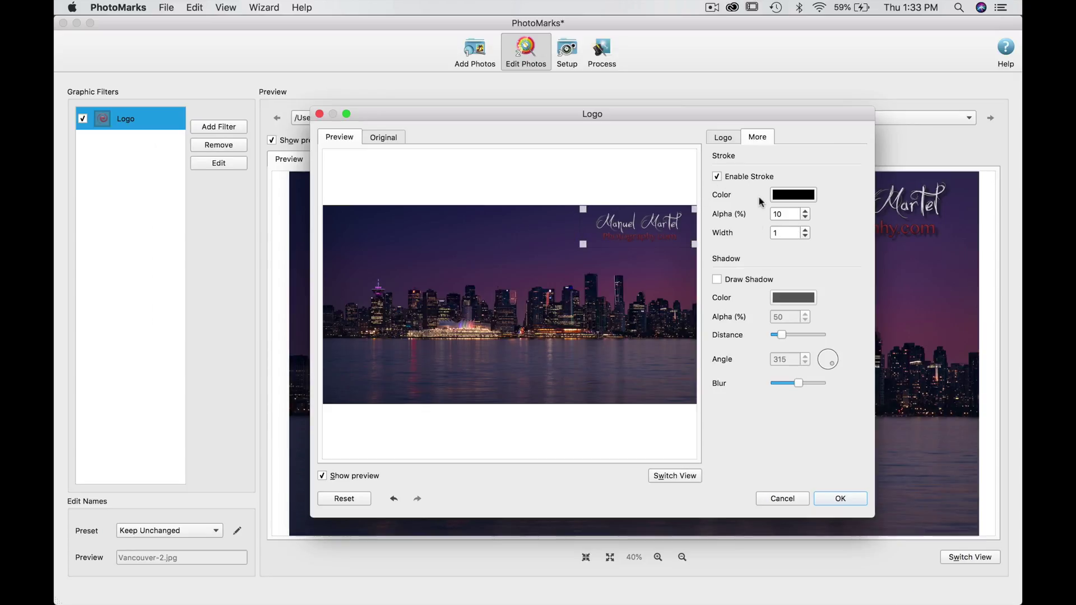
pyautogui.click(806, 231)
pyautogui.click(718, 176)
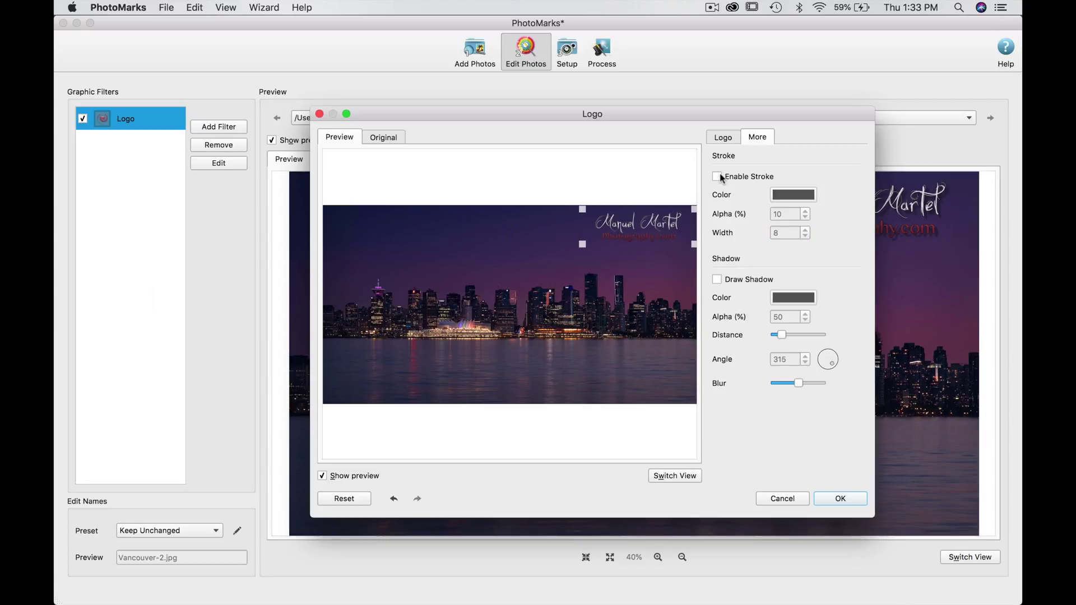
pyautogui.click(724, 138)
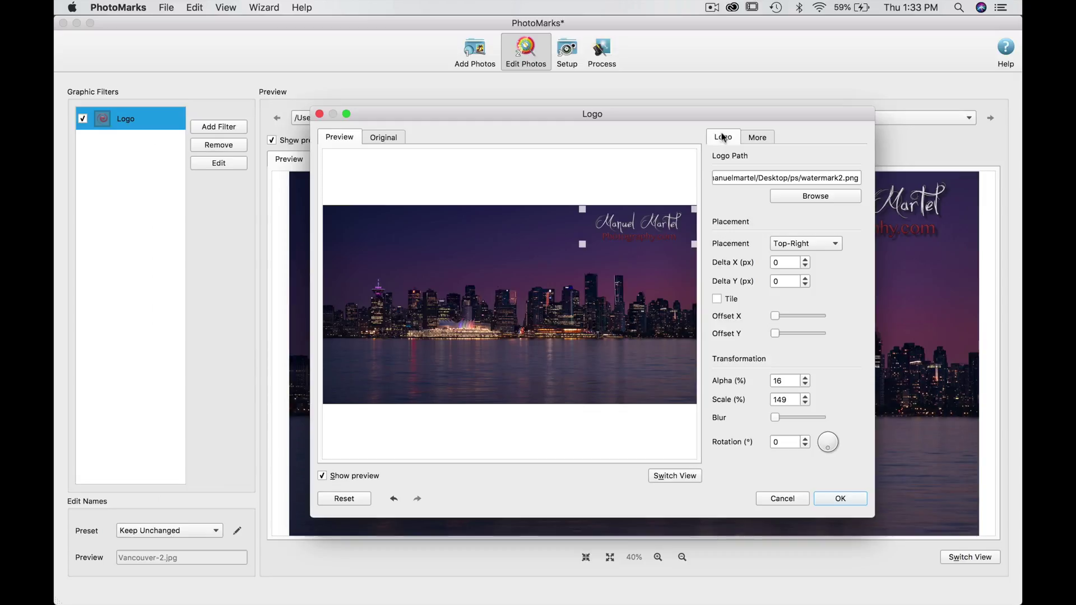
pyautogui.click(841, 500)
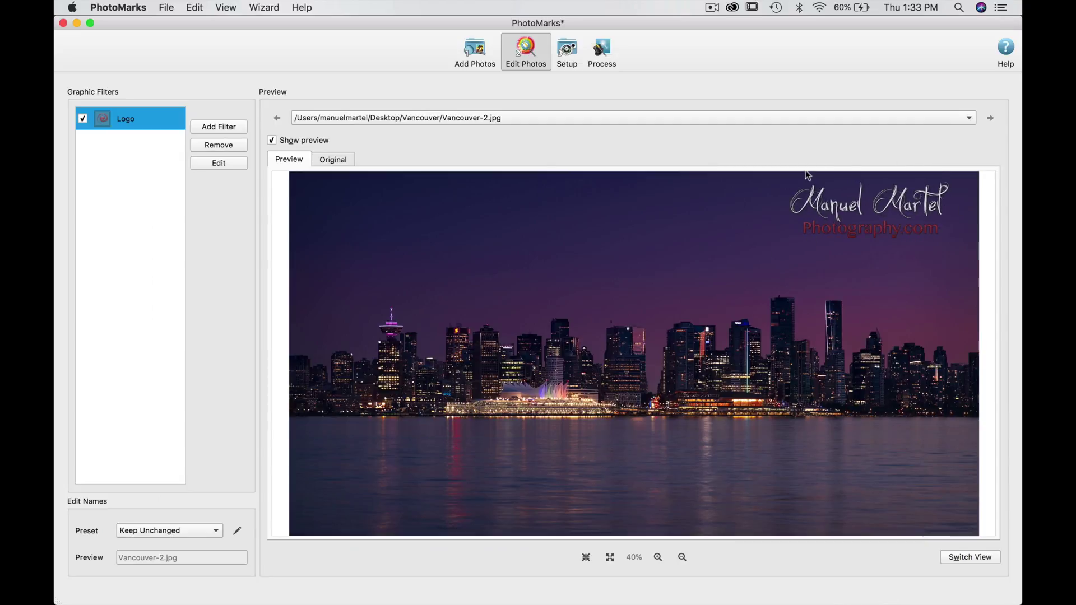
# - Set the Desktop Watermark folder as output and process the one photo
pyautogui.click(568, 51)
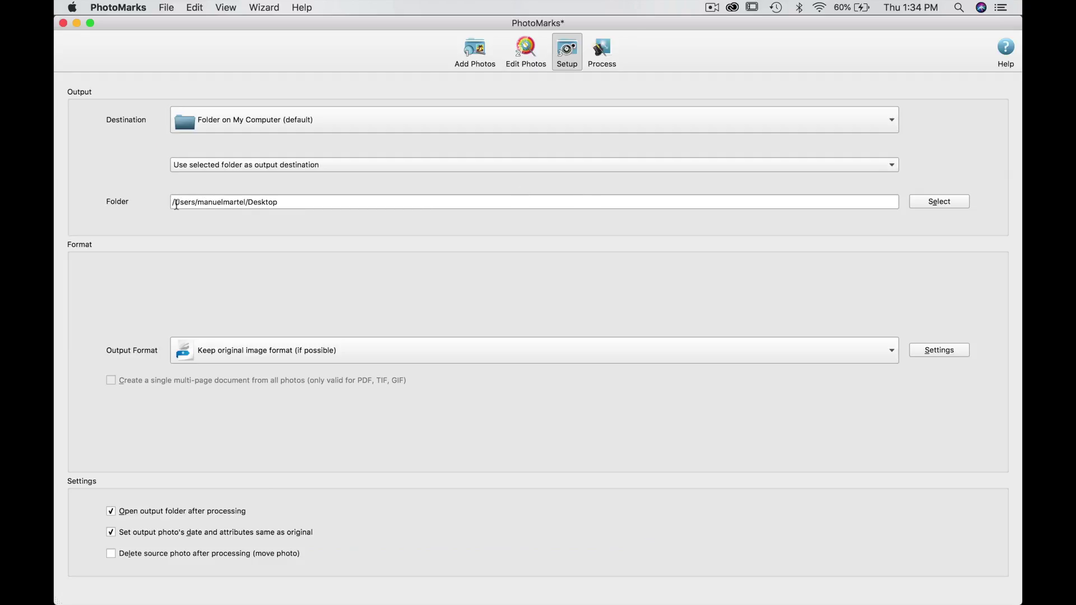
pyautogui.click(941, 201)
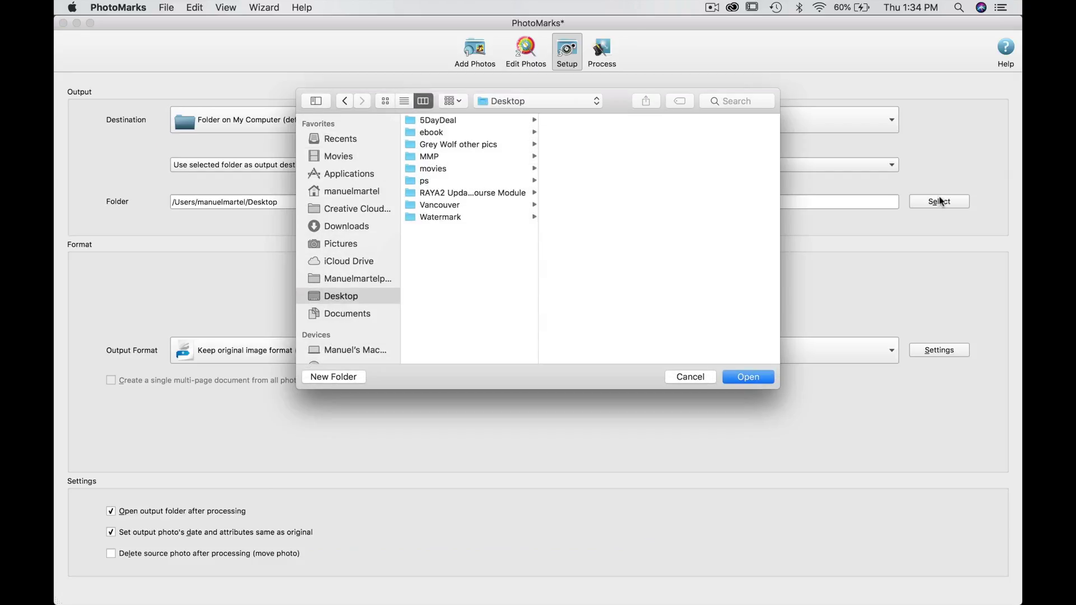
pyautogui.click(434, 217)
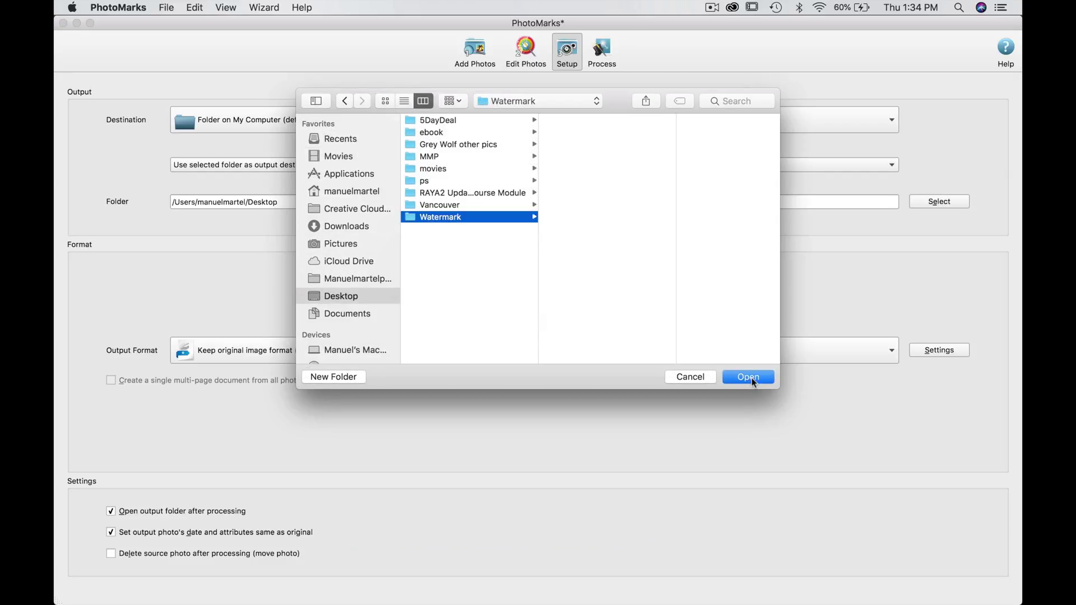
pyautogui.click(749, 377)
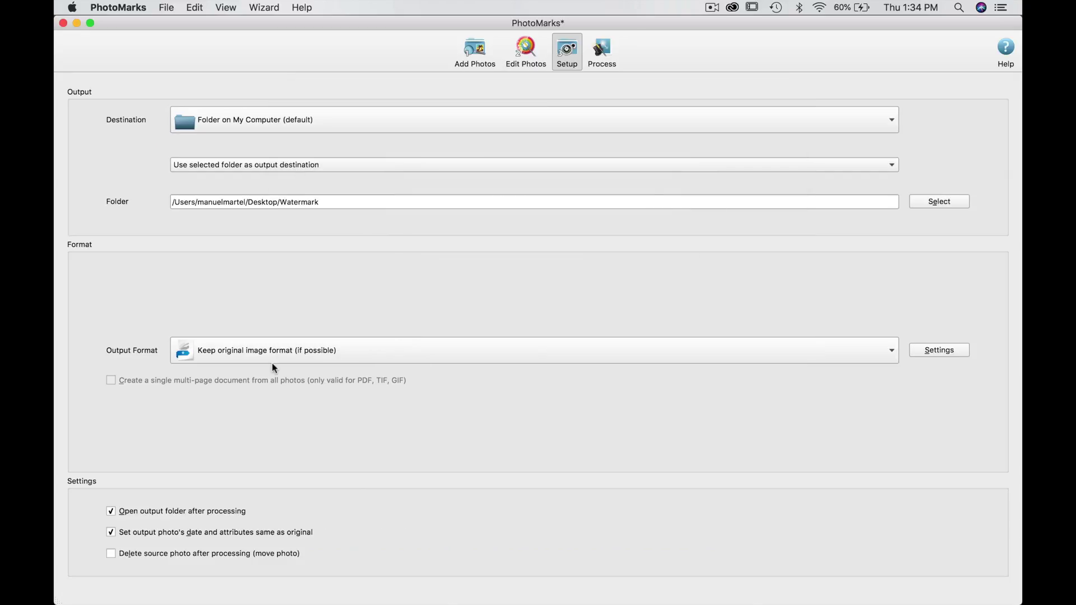
pyautogui.click(601, 52)
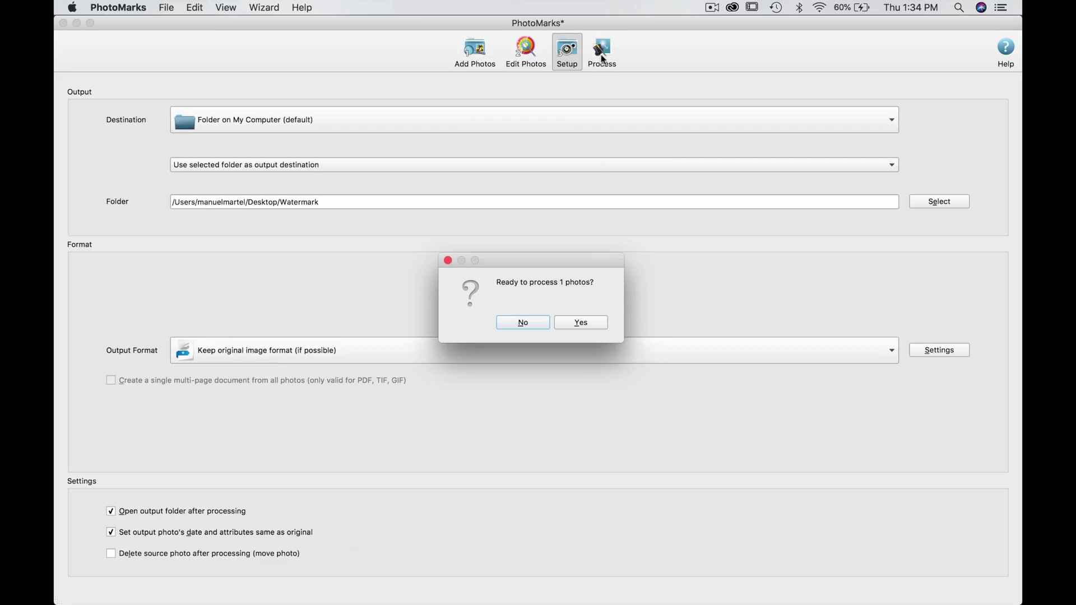
pyautogui.click(594, 322)
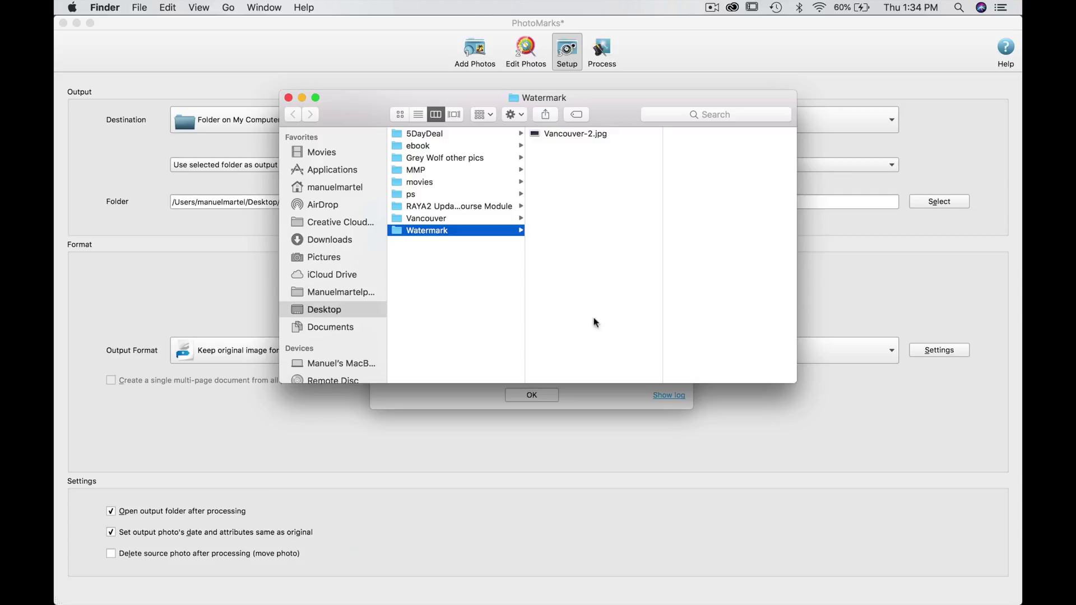
# - Open the exported Vancouver-2.jpg to inspect the watermark, then close it and the processing report
pyautogui.click(547, 133)
pyautogui.click(543, 134)
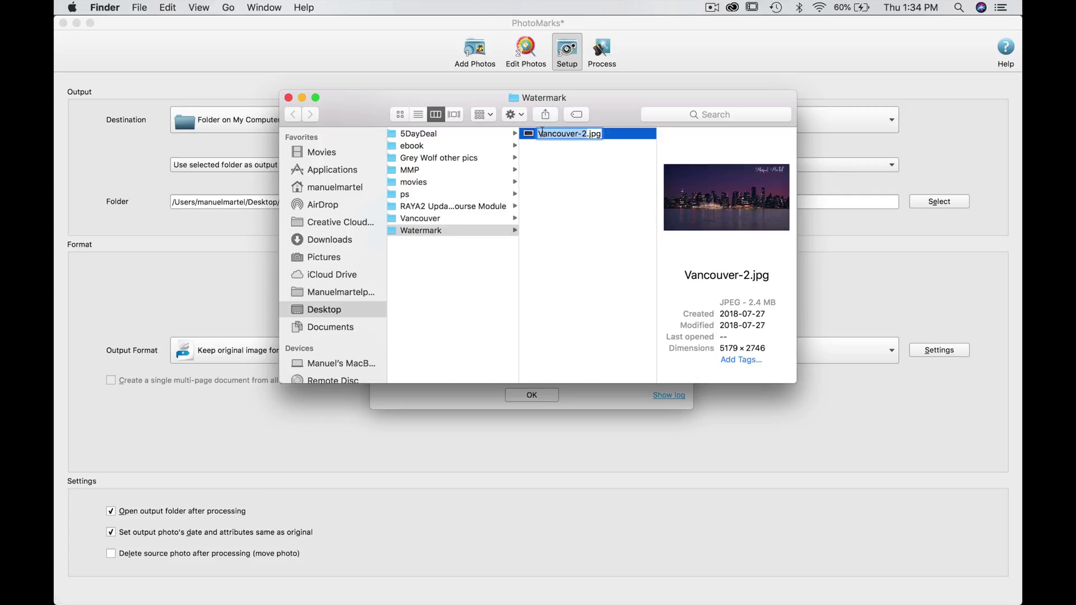
pyautogui.doubleClick(530, 134)
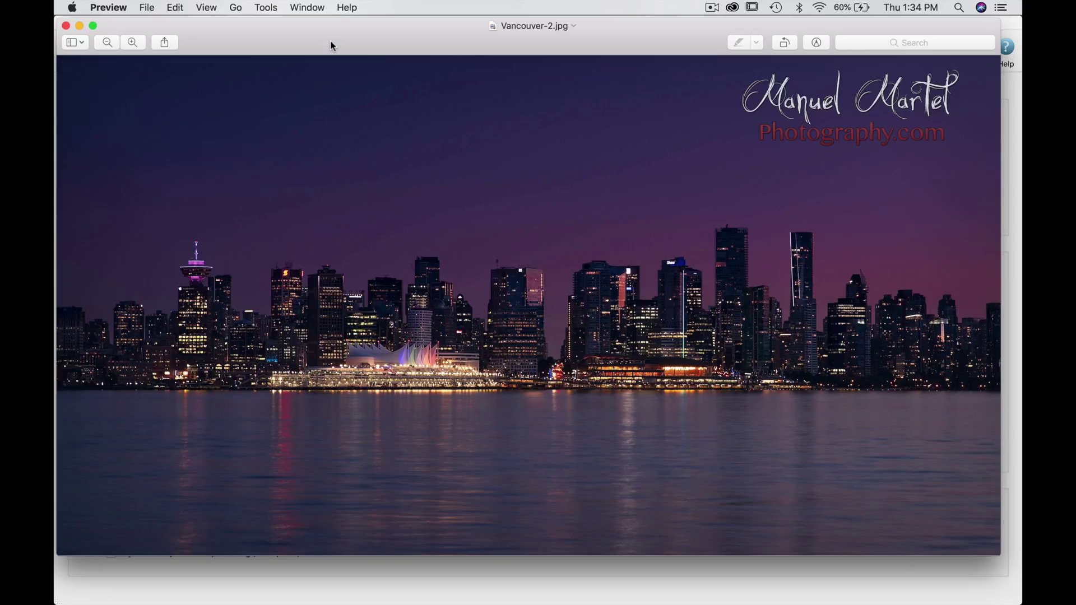
pyautogui.press('super+q')
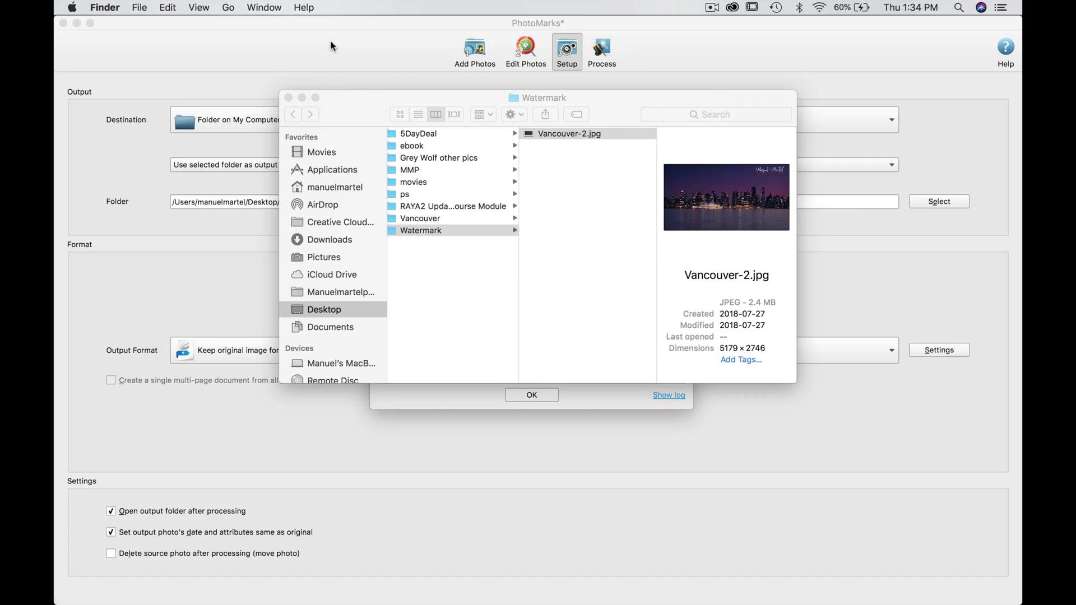
pyautogui.click(288, 98)
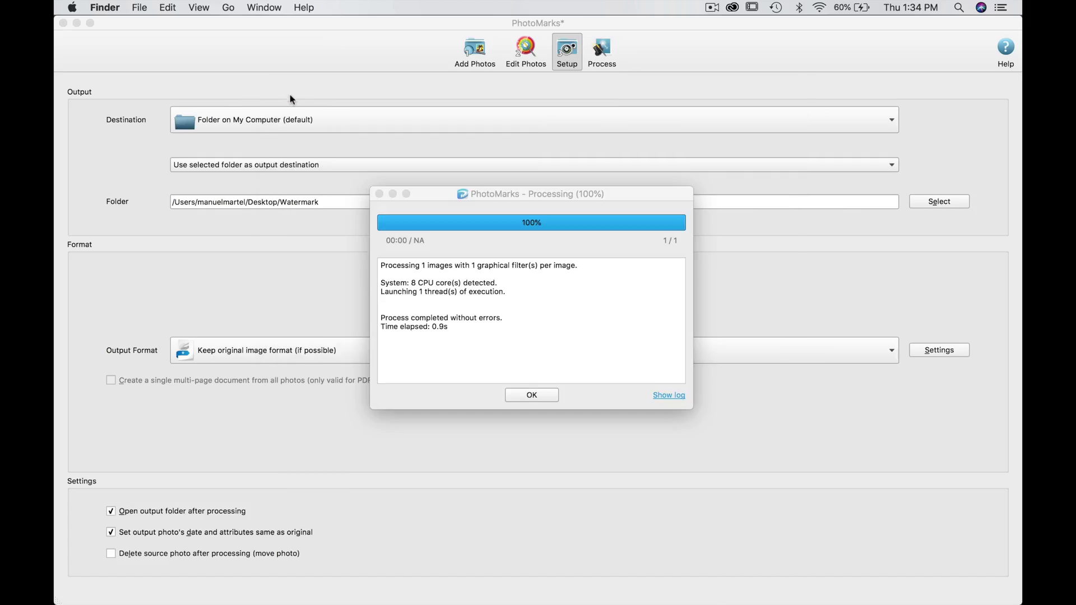
pyautogui.click(530, 396)
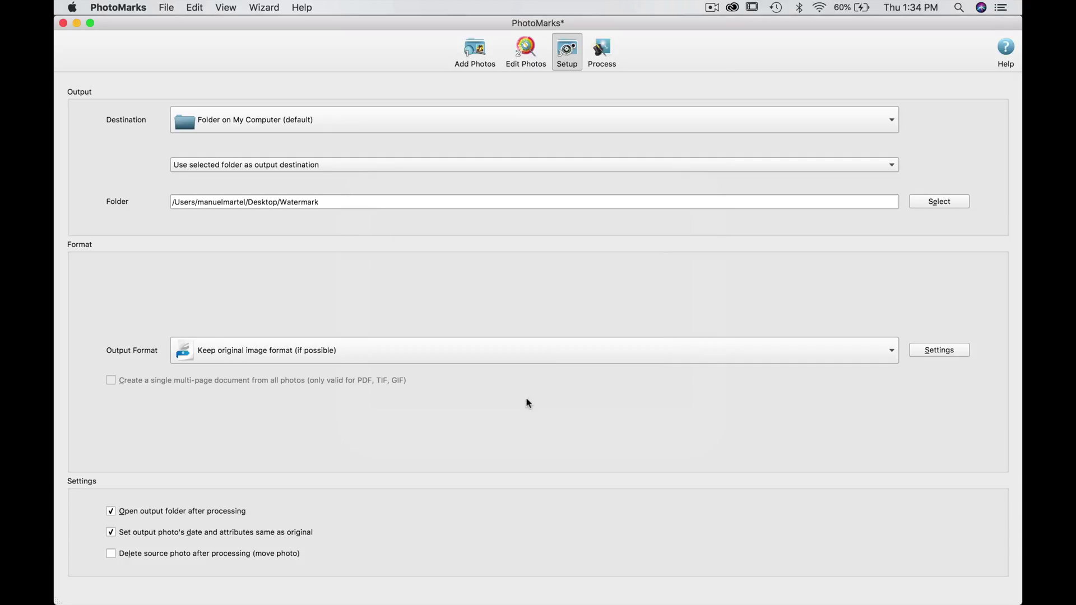
# - Remove Vancouver-2 from the photo list
pyautogui.click(476, 51)
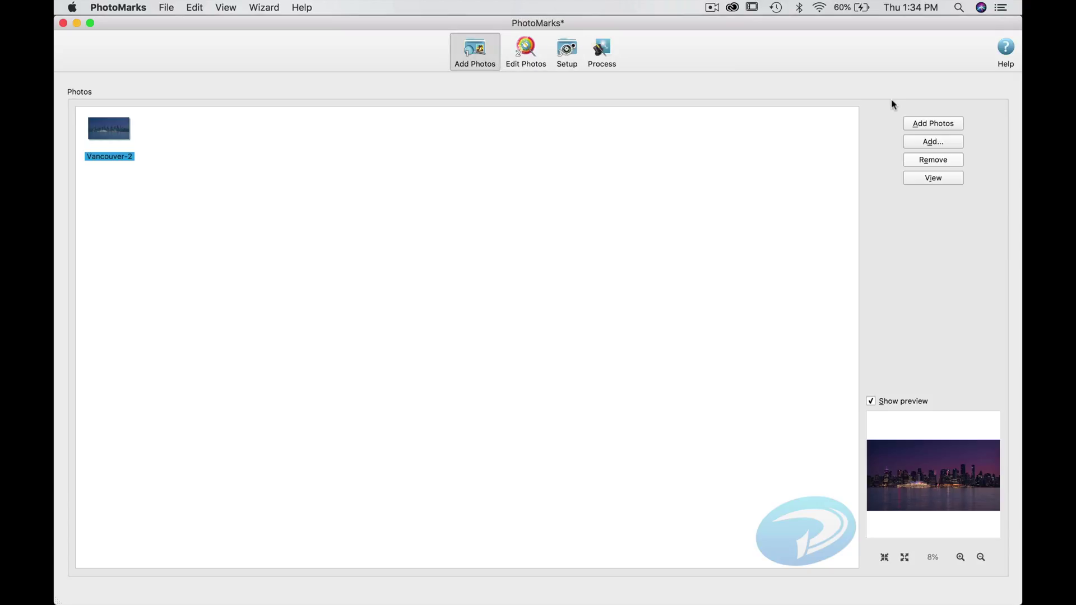
pyautogui.click(928, 161)
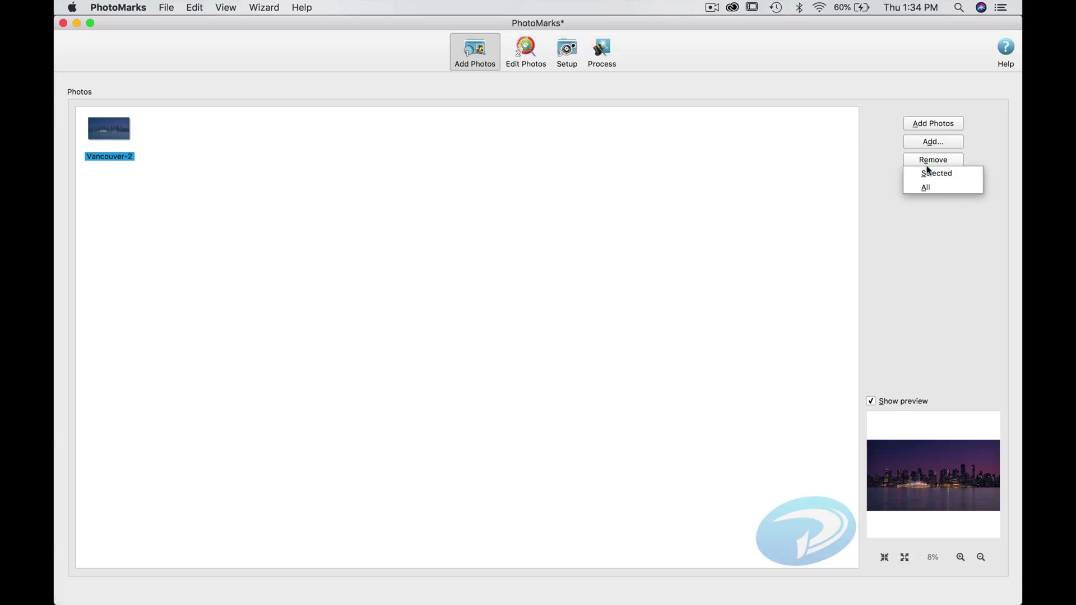
pyautogui.click(935, 172)
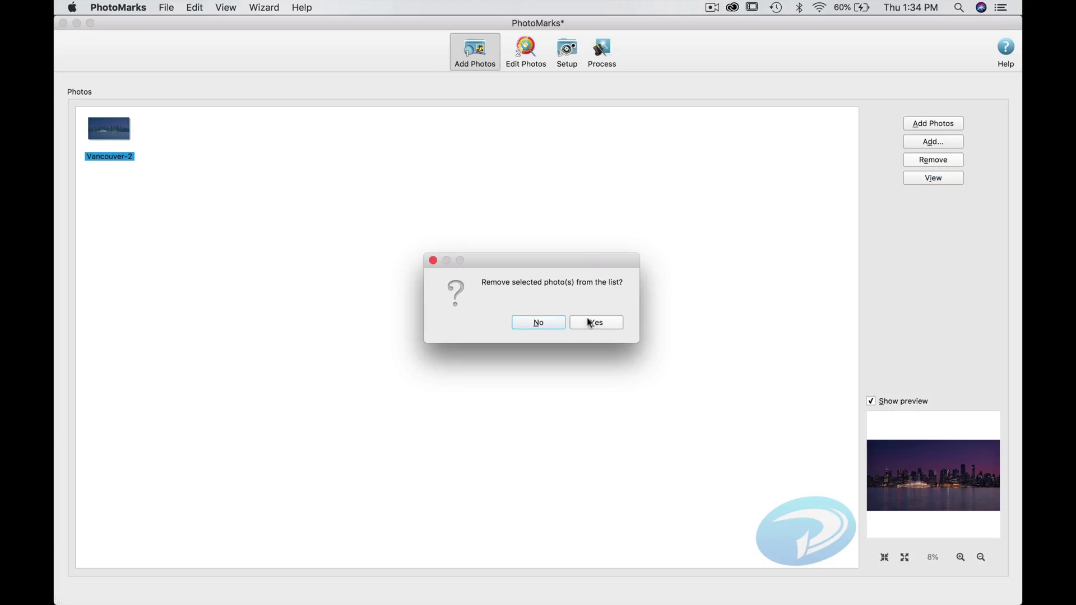
pyautogui.click(590, 323)
# - Add the entire Vancouver folder (Vancouver-1 to Vancouver-29) and move on to Edit Photos
pyautogui.click(937, 145)
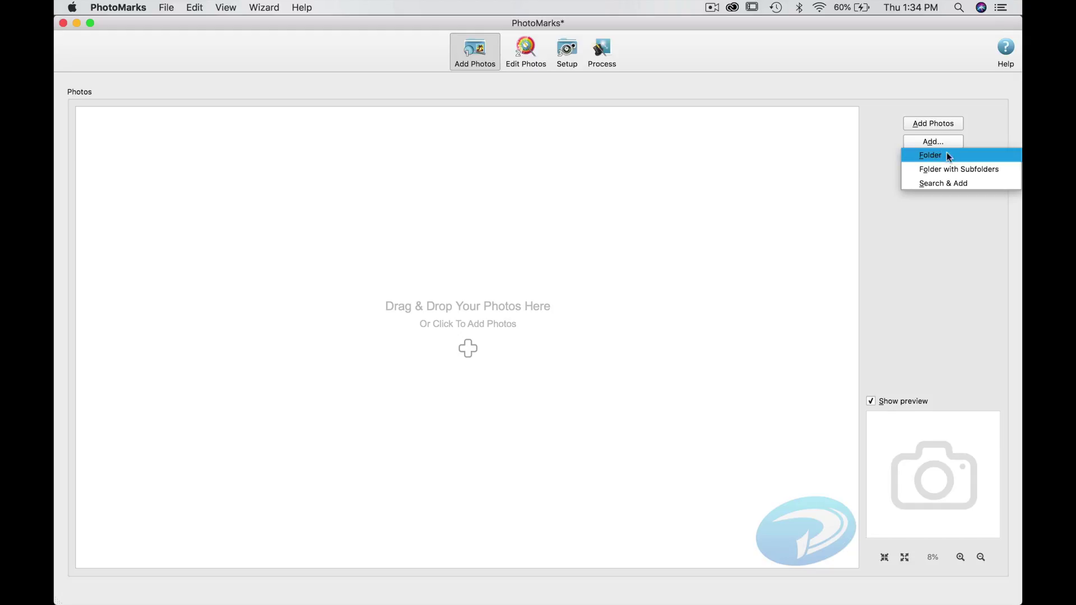
pyautogui.click(991, 160)
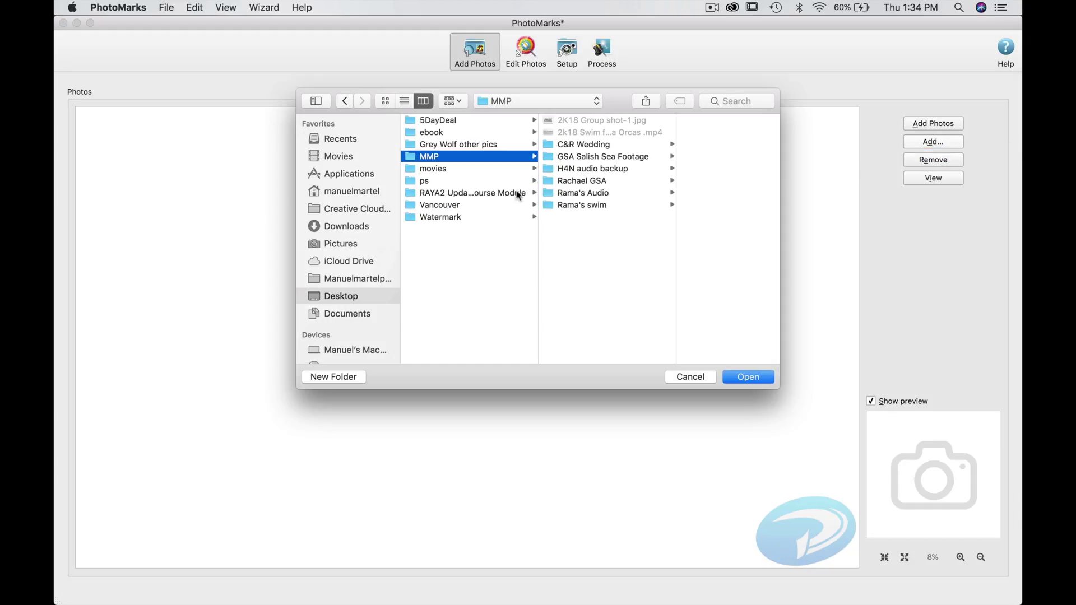
pyautogui.click(469, 208)
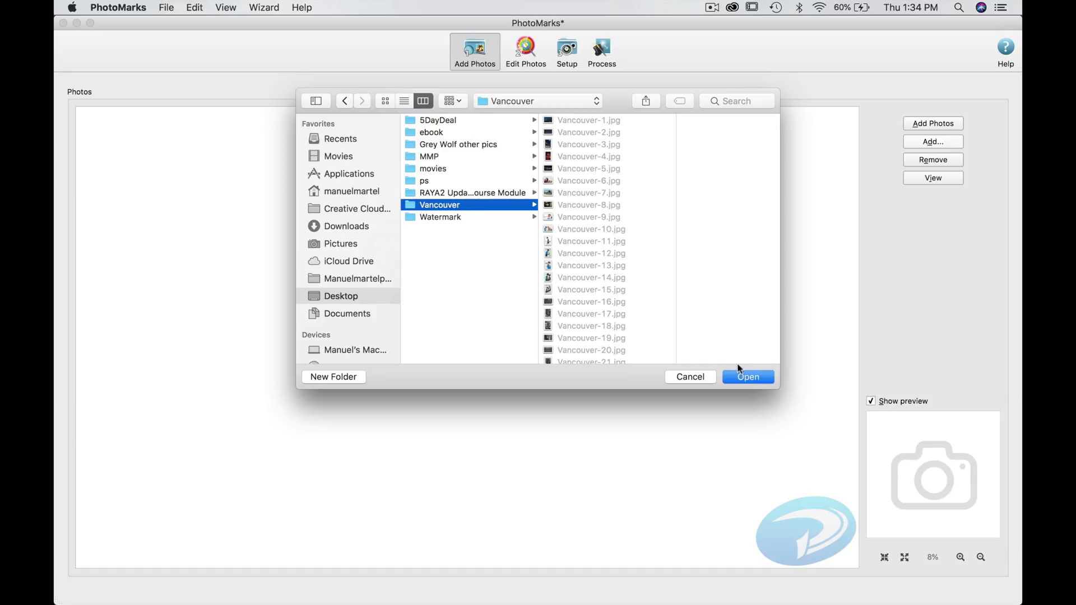
pyautogui.click(748, 377)
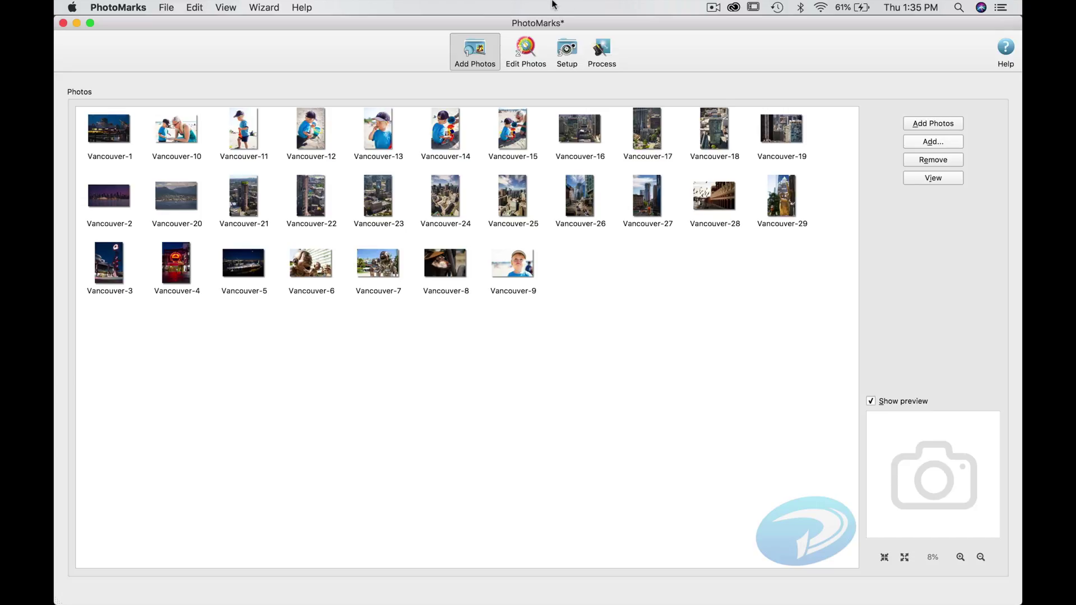
pyautogui.click(525, 51)
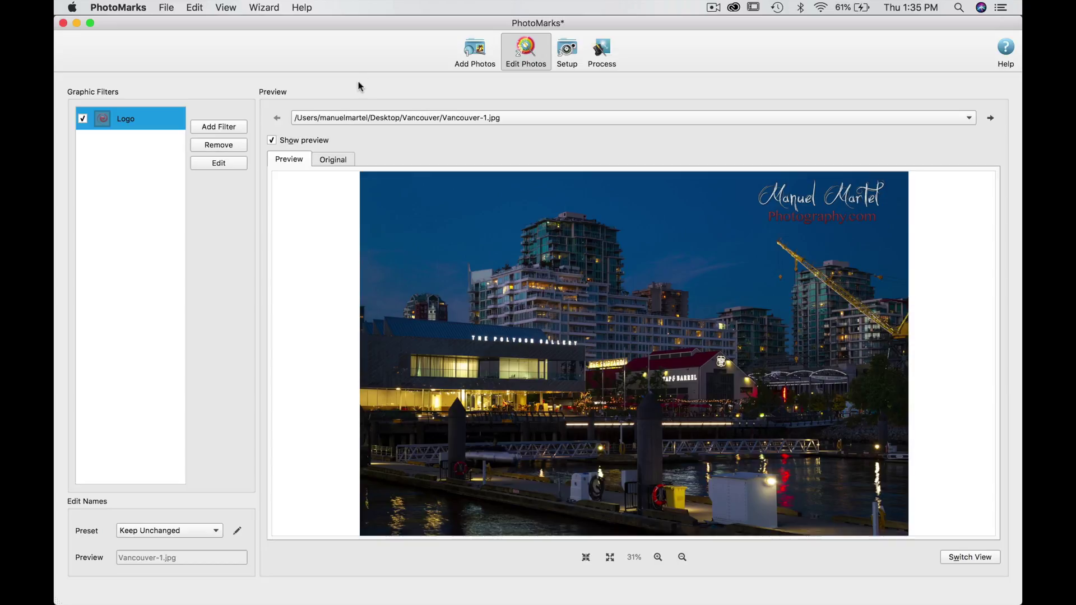
# - Add a Resize filter that scales the photos to 50 percent width
pyautogui.click(233, 128)
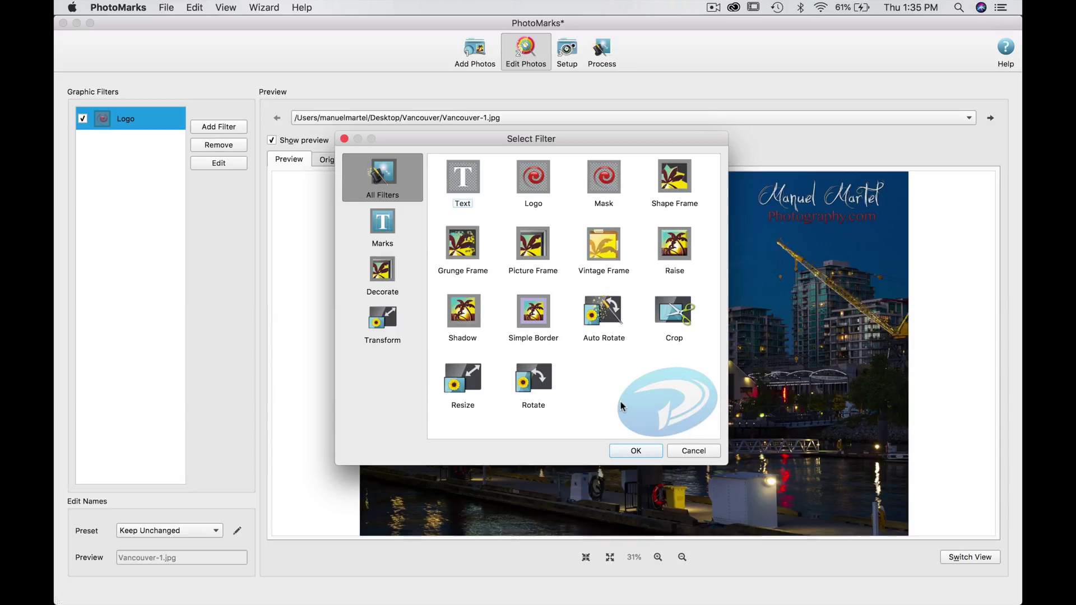
pyautogui.click(456, 378)
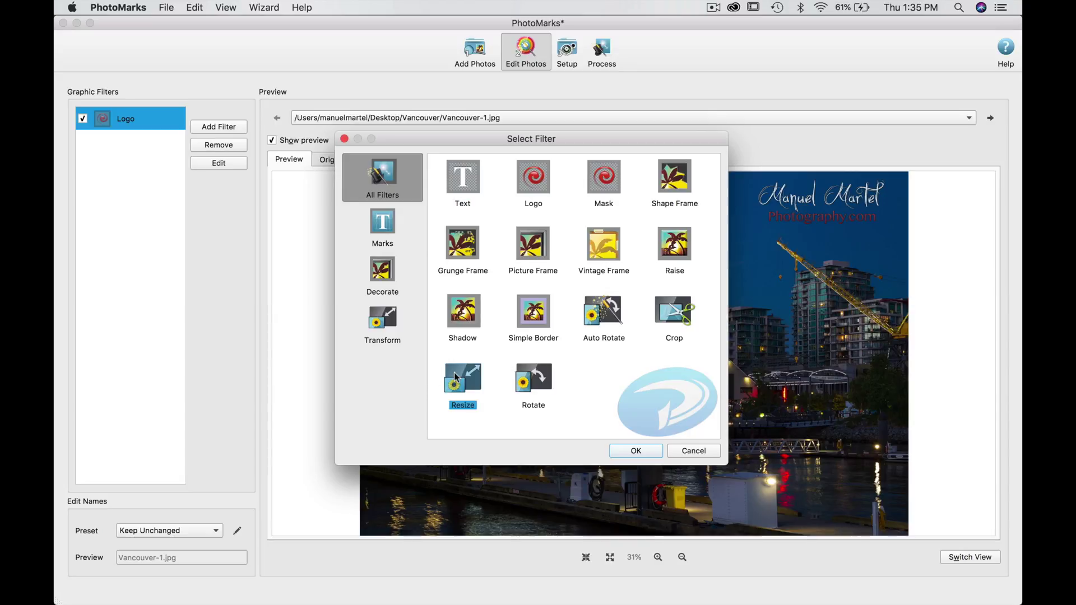
pyautogui.doubleClick(456, 378)
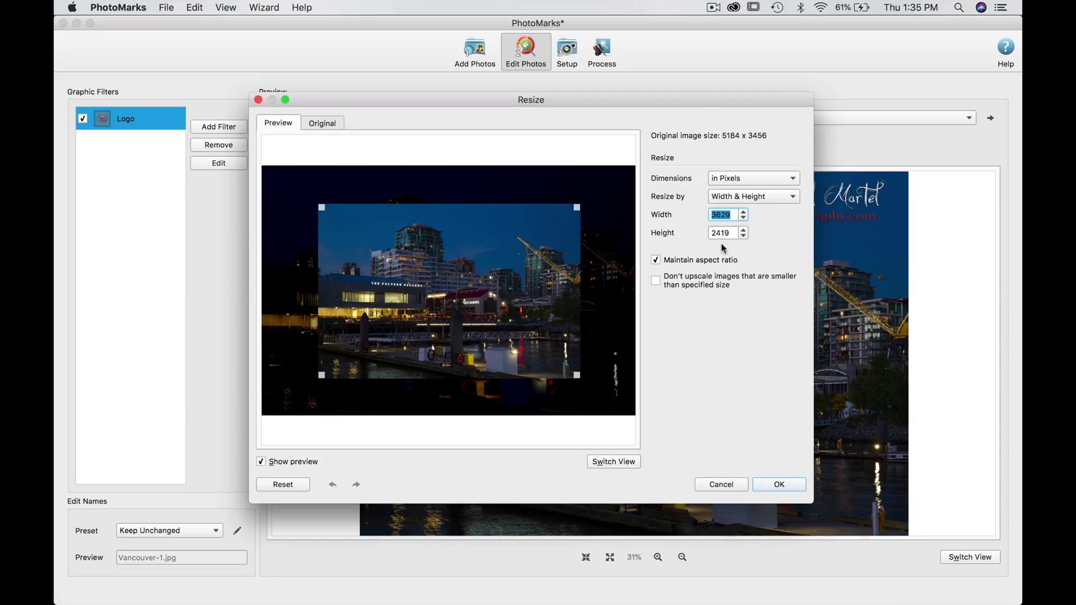
pyautogui.click(759, 179)
pyautogui.click(754, 192)
pyautogui.doubleClick(725, 213)
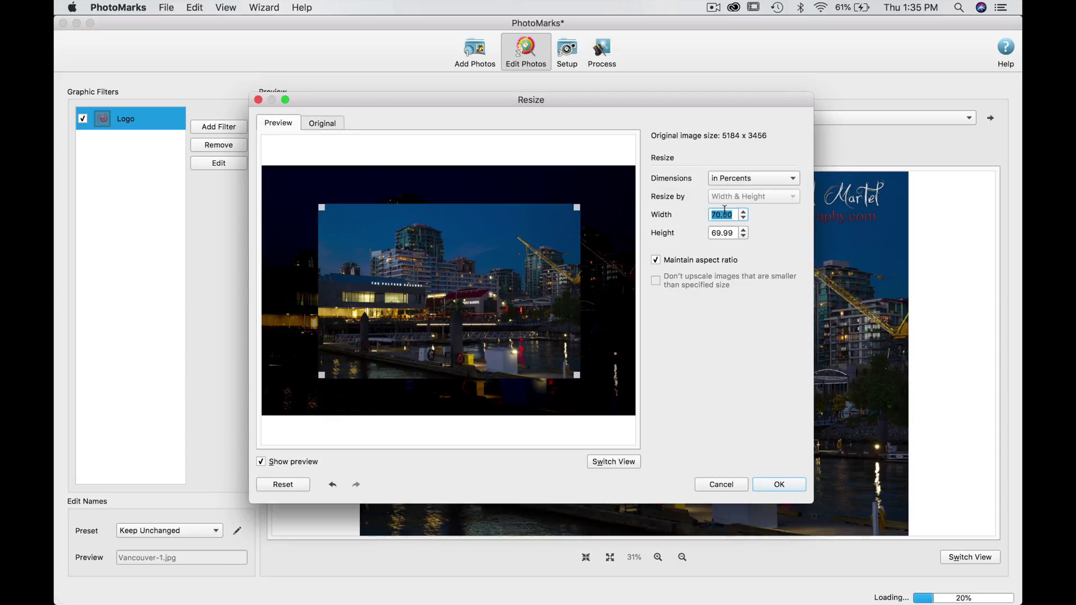
pyautogui.write('50')
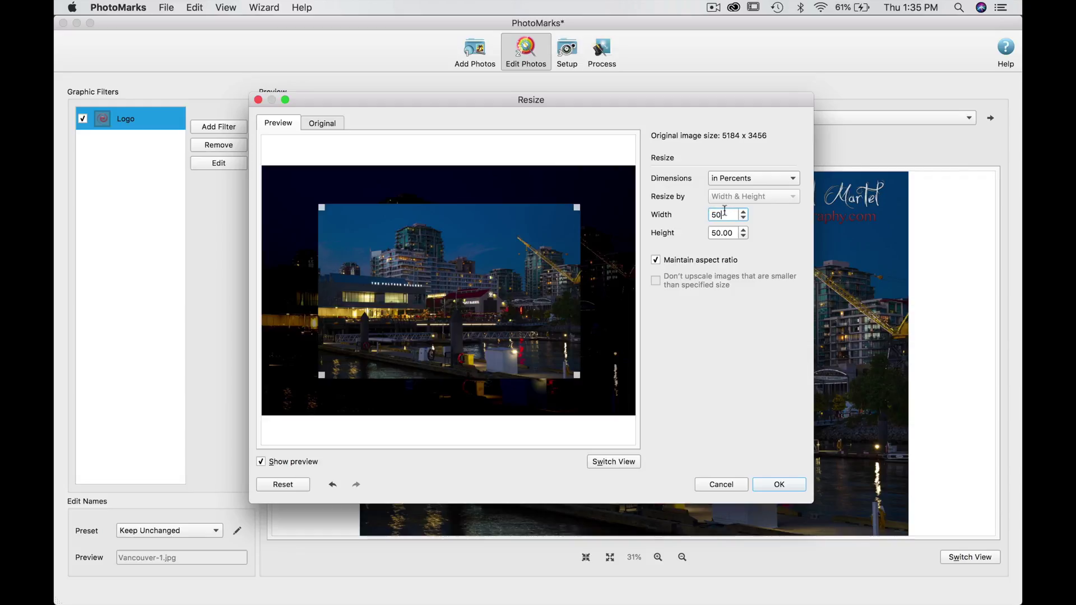
pyautogui.press('Return')
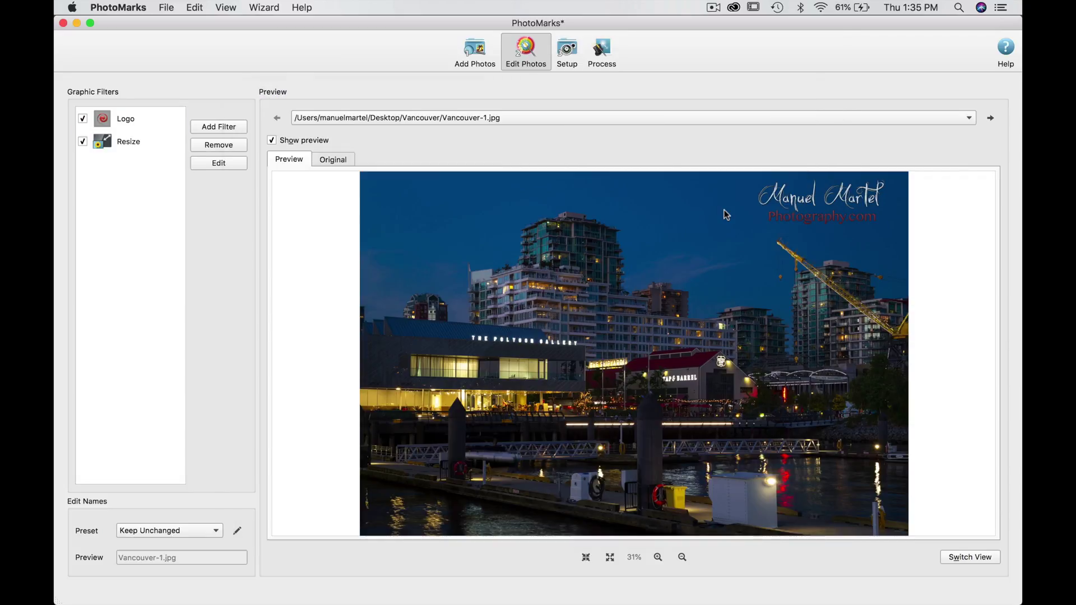
# - Review the Resize and Logo filters, then move on to the output Setup page
pyautogui.click(136, 147)
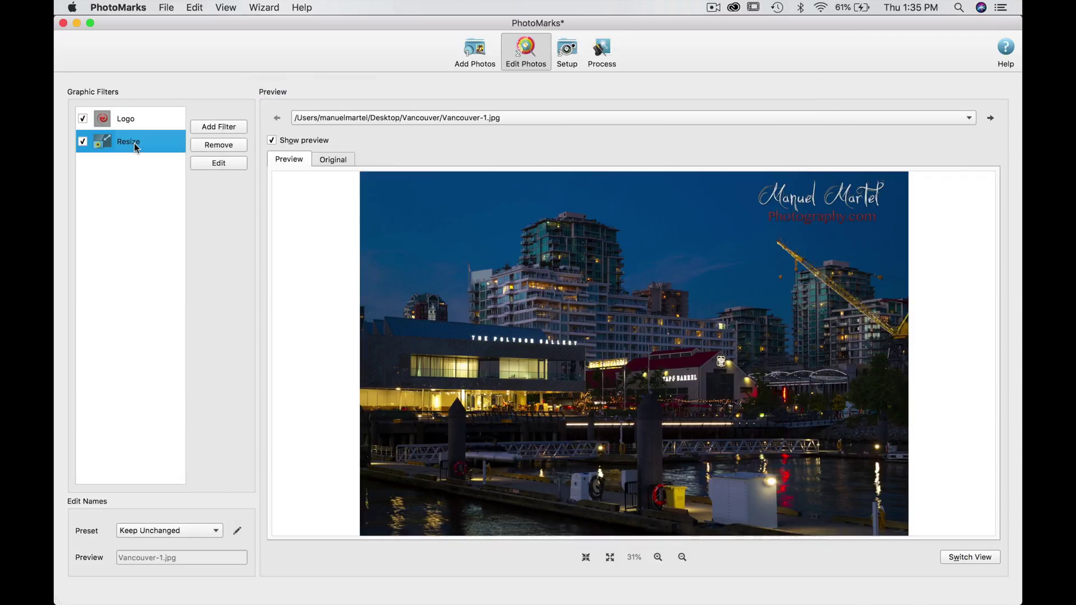
pyautogui.click(127, 115)
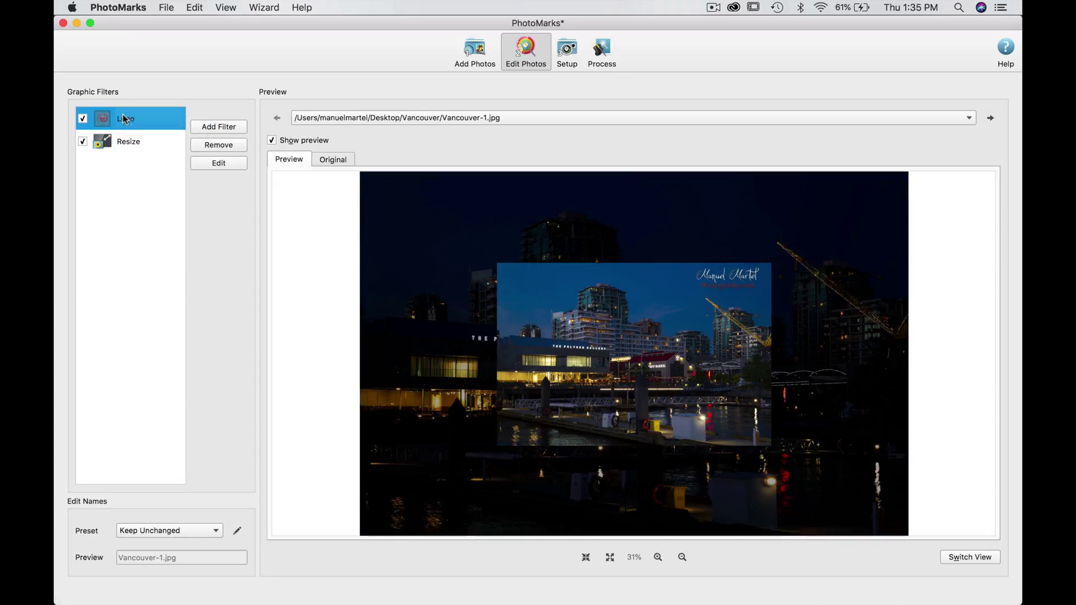
pyautogui.click(564, 62)
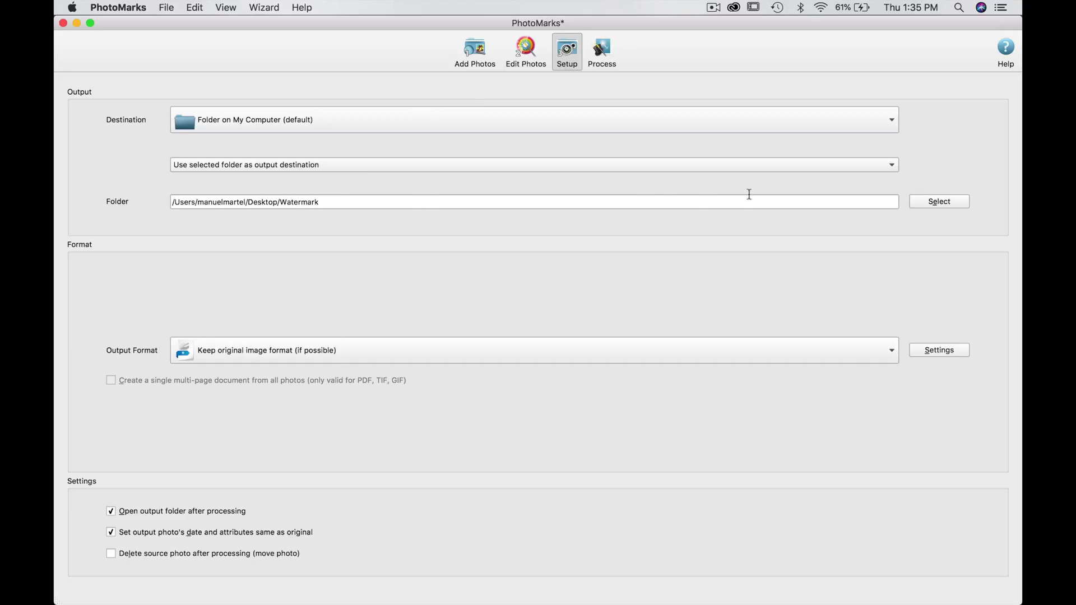
# - Create a new fb50 folder inside Watermark, make it the output folder, and start processing
pyautogui.click(932, 202)
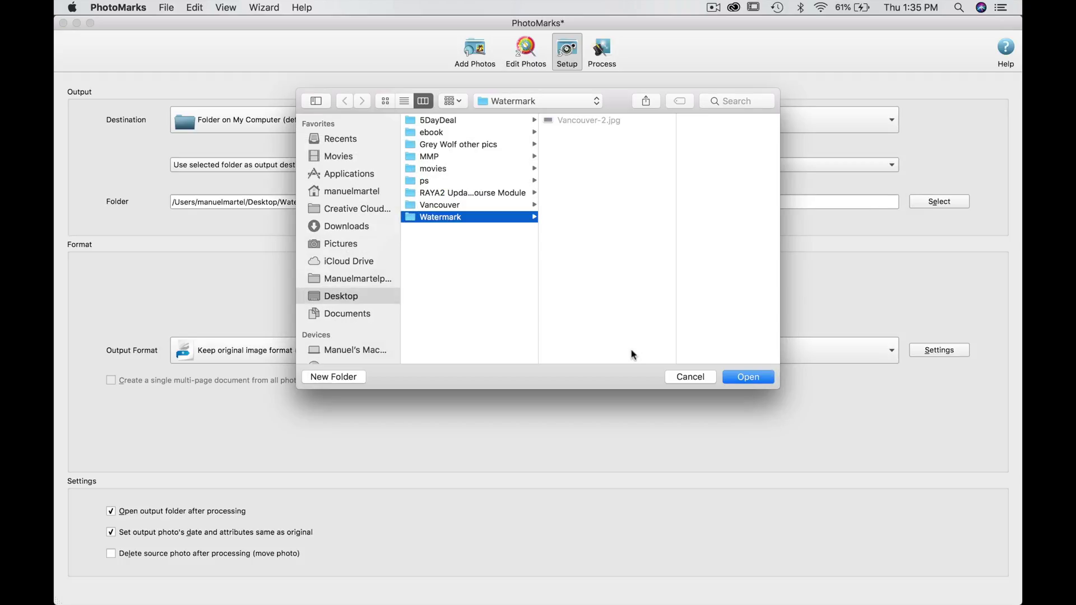
pyautogui.click(336, 381)
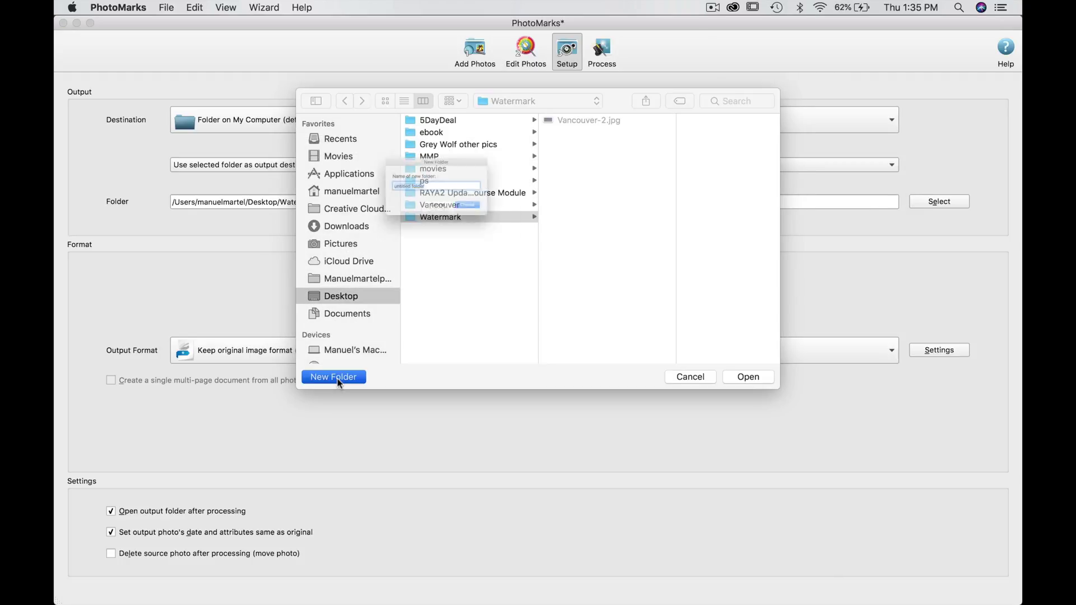
pyautogui.write('fb')
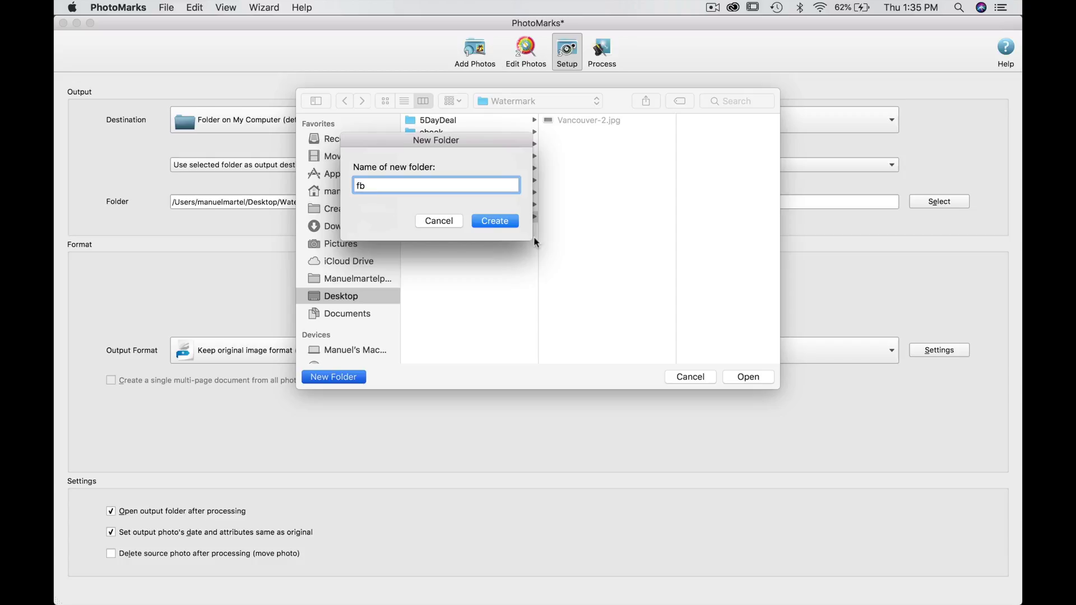
pyautogui.write('50')
pyautogui.click(493, 223)
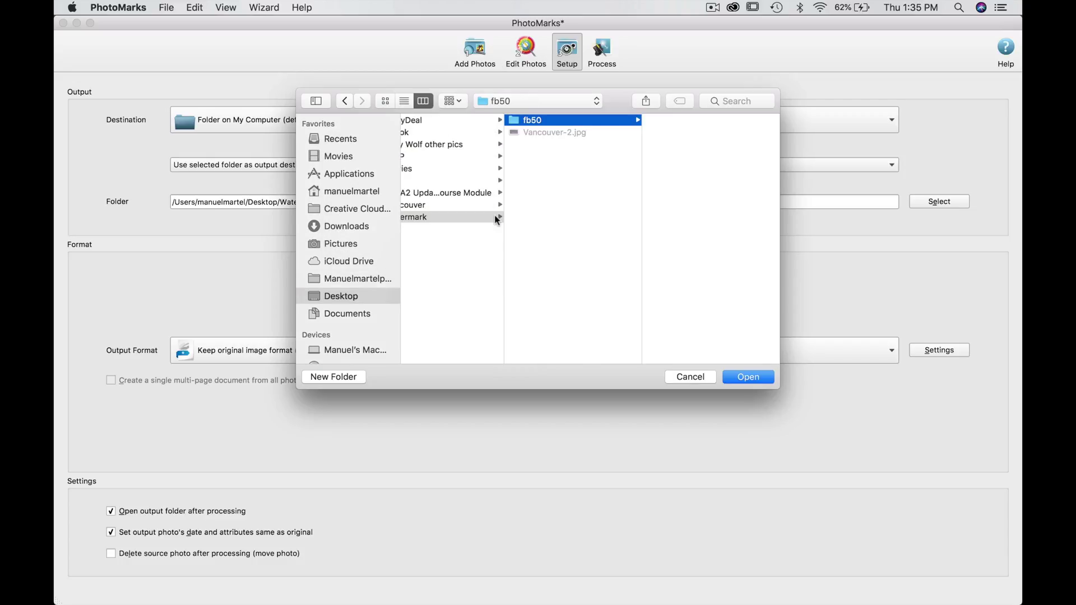
pyautogui.click(735, 373)
pyautogui.click(599, 53)
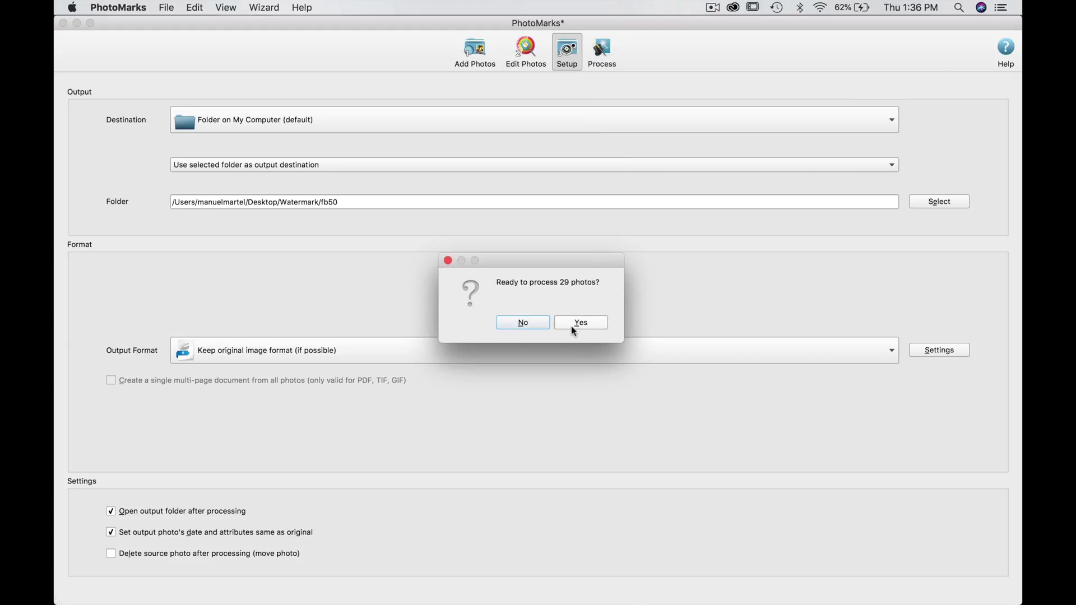
# - Confirm processing all 29 photos into the fb50 folder
pyautogui.click(572, 324)
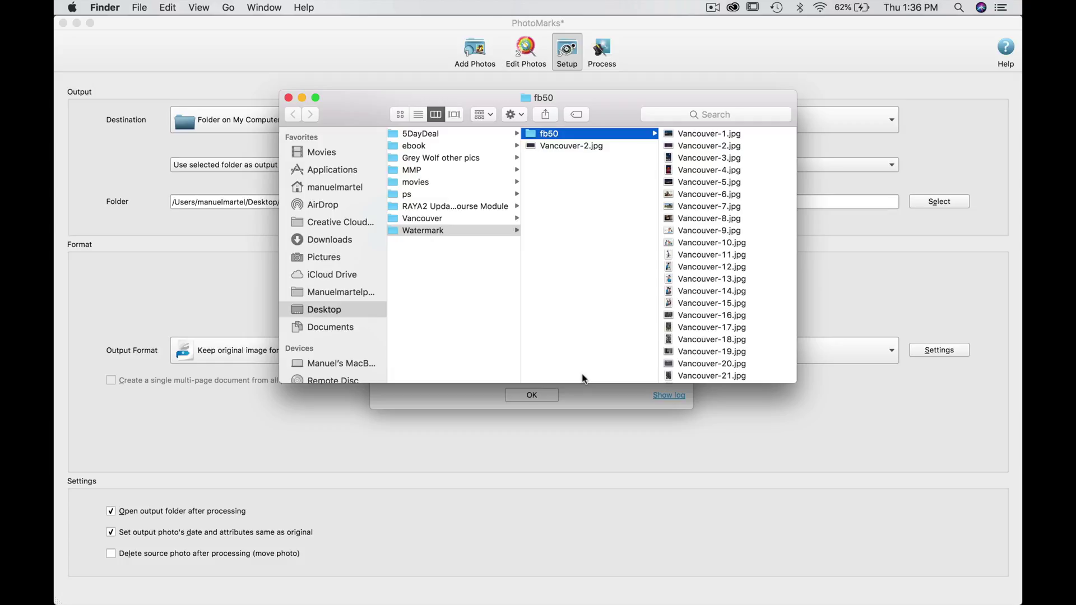
# - Verify Vancouver-6.jpg is 2592 × 1728, then close the fb50 window and processing report
pyautogui.click(702, 194)
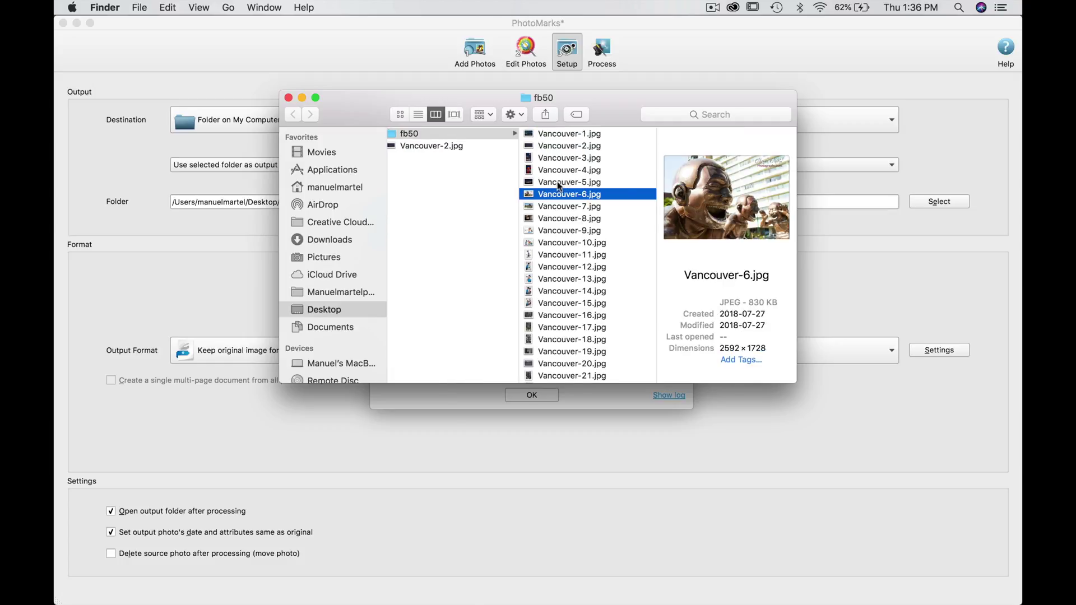
pyautogui.doubleClick(528, 194)
pyautogui.click(288, 98)
pyautogui.click(528, 396)
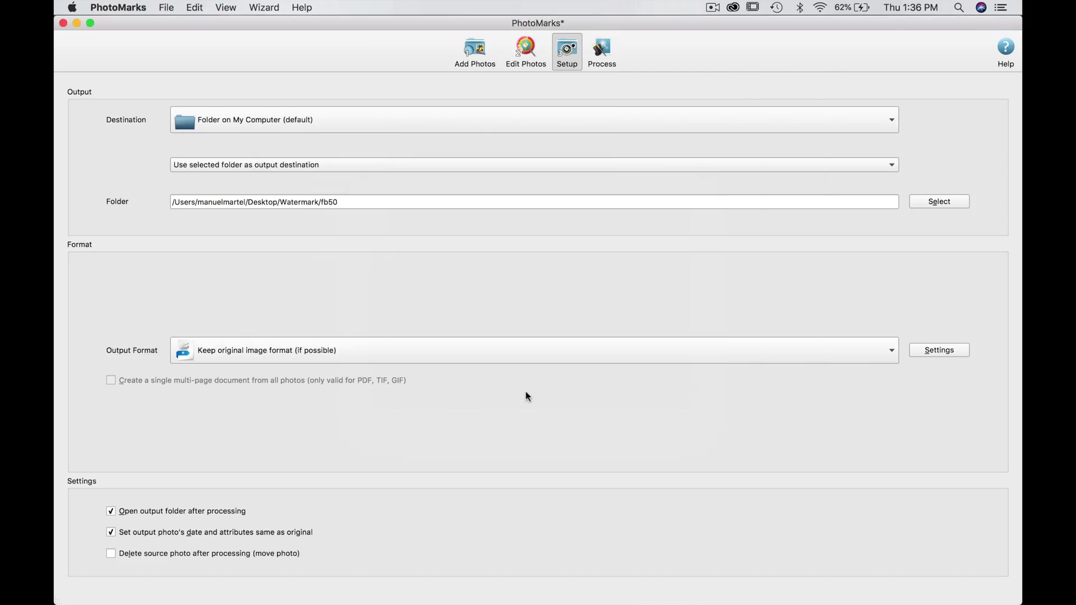
# - Remove all 29 Vancouver photos from the photo list
pyautogui.click(475, 50)
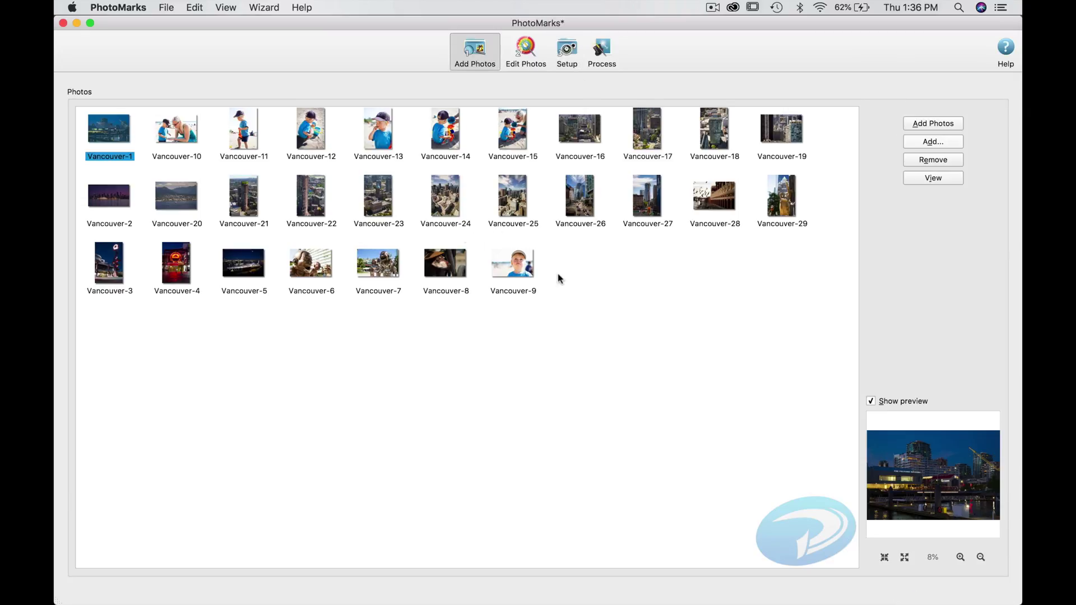
pyautogui.press('super+a')
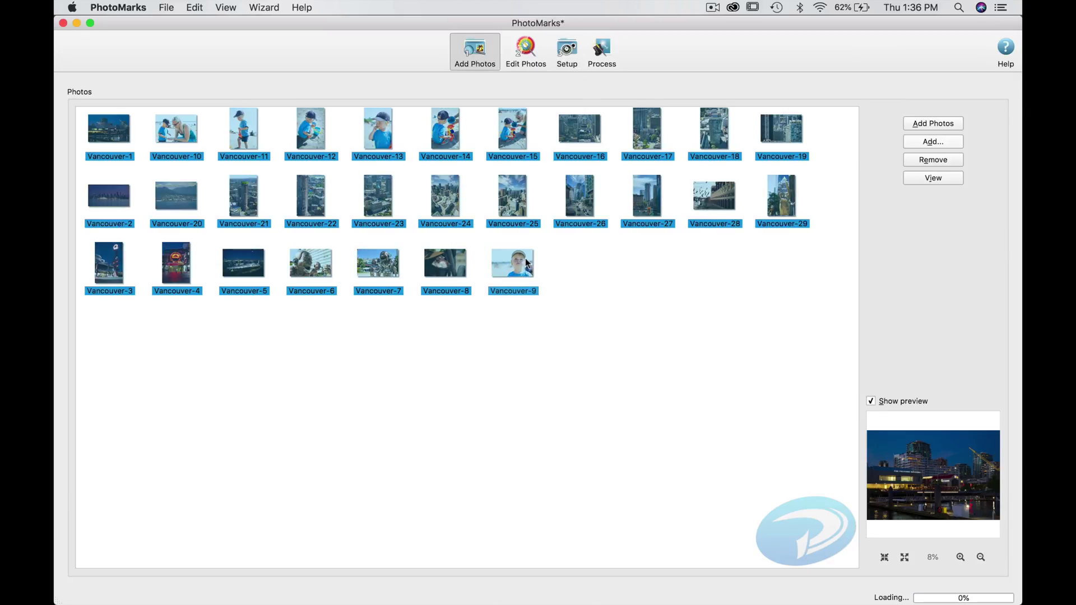
pyautogui.click(935, 162)
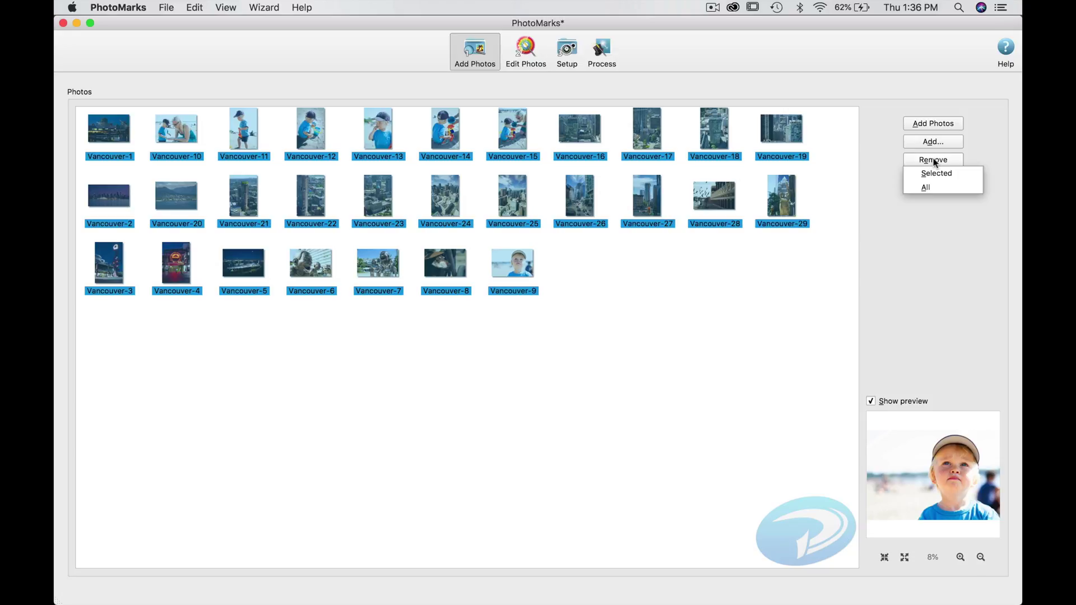
pyautogui.click(928, 172)
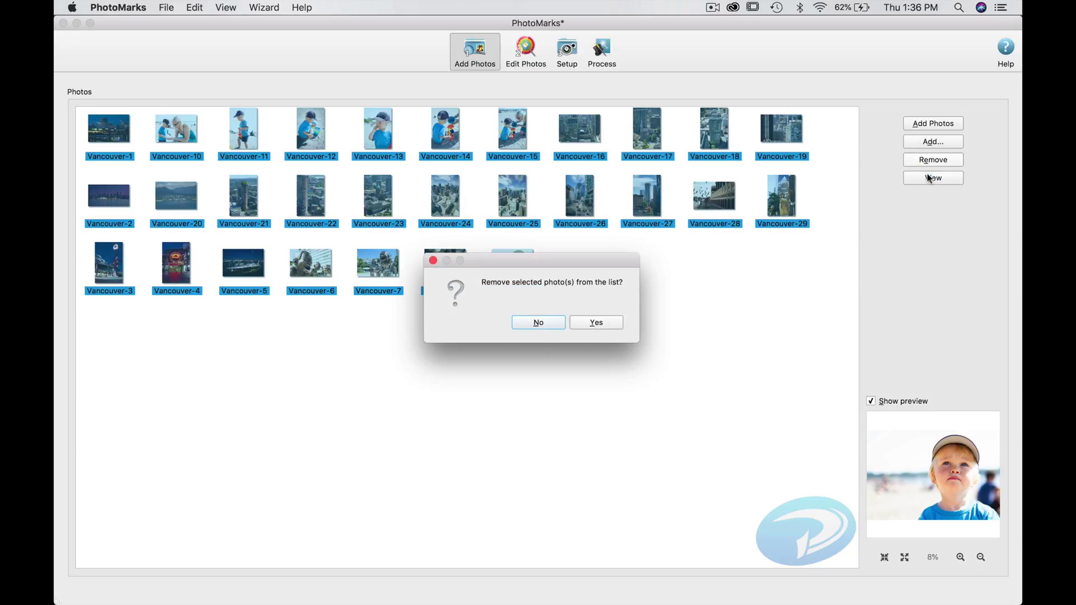
pyautogui.click(598, 329)
# - Add Vancouver-7.jpg as the only photo in the list
pyautogui.click(432, 310)
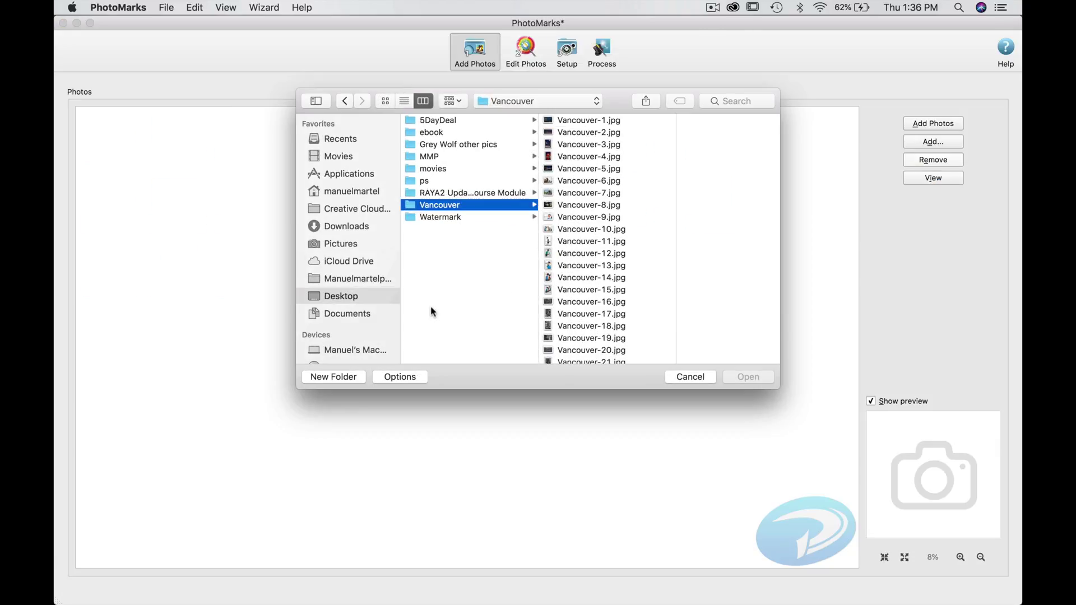
pyautogui.click(565, 194)
pyautogui.click(748, 378)
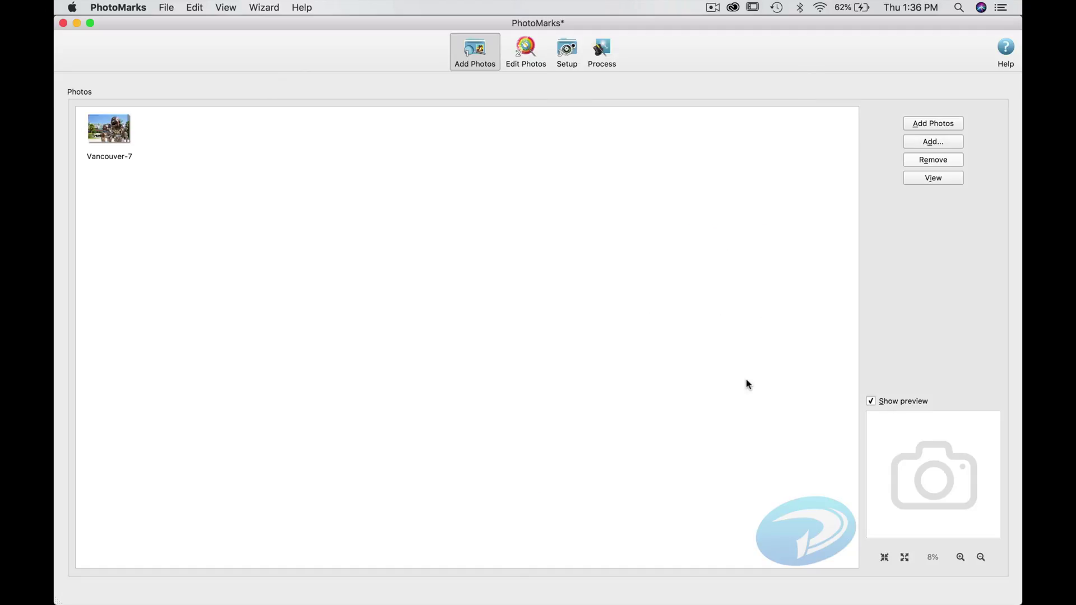
pyautogui.click(94, 132)
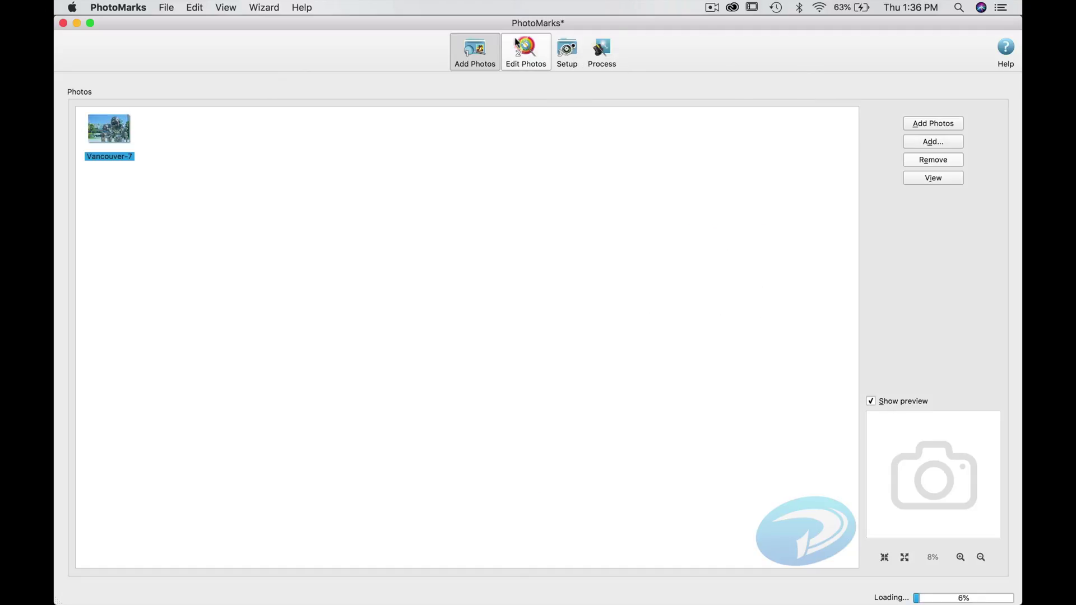
# - Remove all filters, including Logo and Resize, from Vancouver-7 on Edit Photos
pyautogui.click(517, 43)
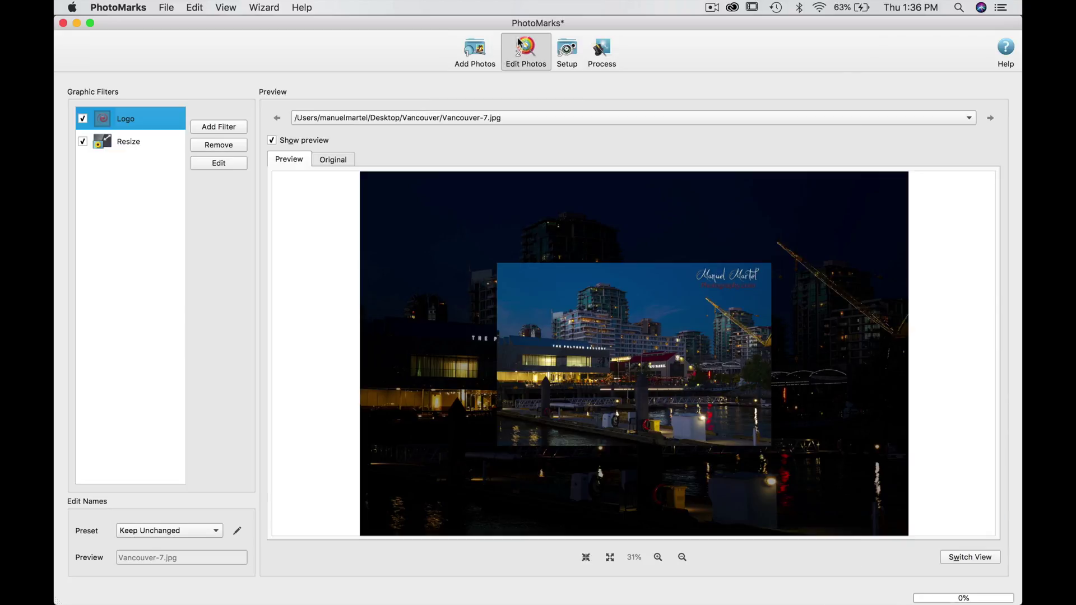
pyautogui.click(236, 149)
pyautogui.click(231, 170)
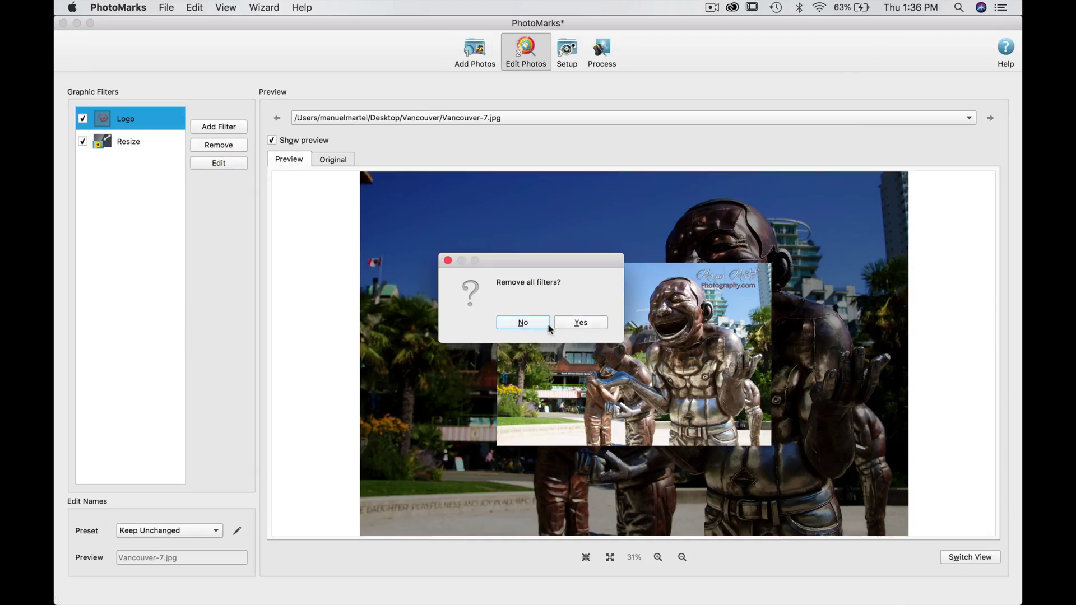
pyautogui.click(579, 323)
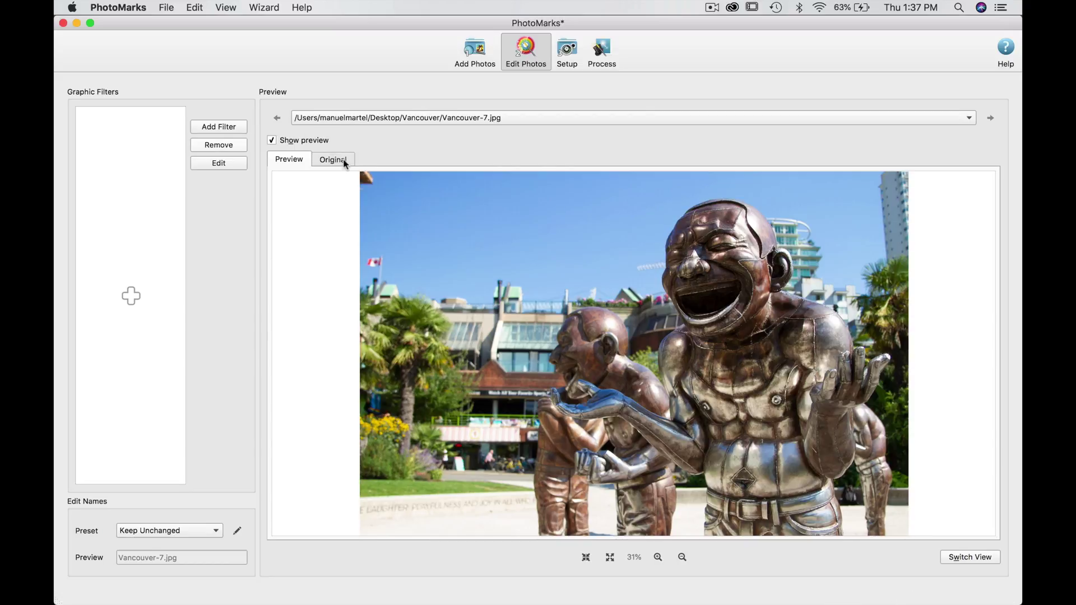
# - Add a decorative Shape Frame filter using the Rectangle frame
pyautogui.click(212, 126)
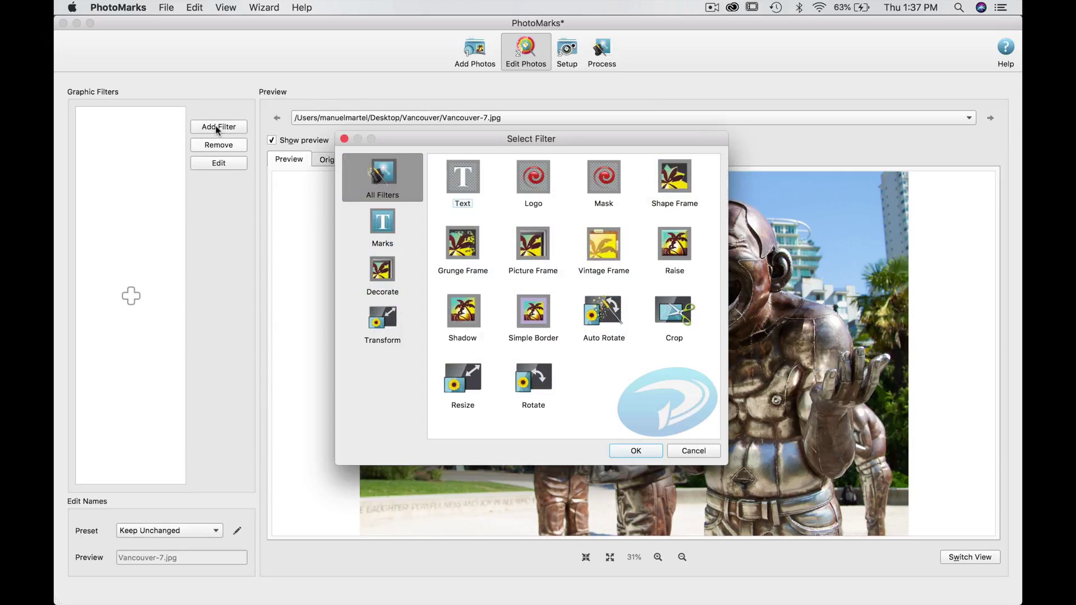
pyautogui.click(387, 270)
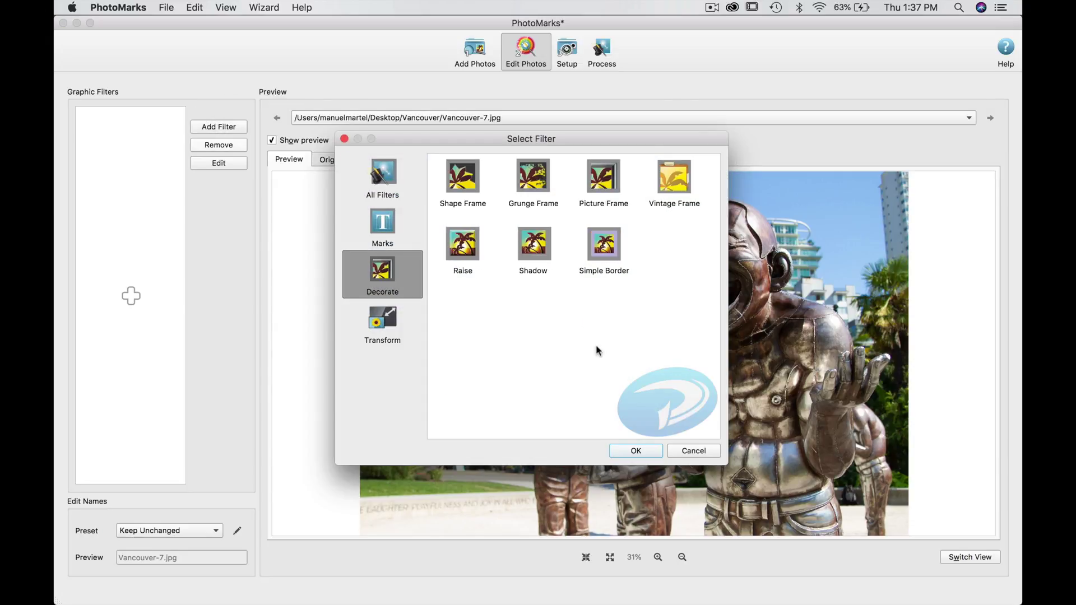
pyautogui.click(449, 172)
pyautogui.doubleClick(466, 177)
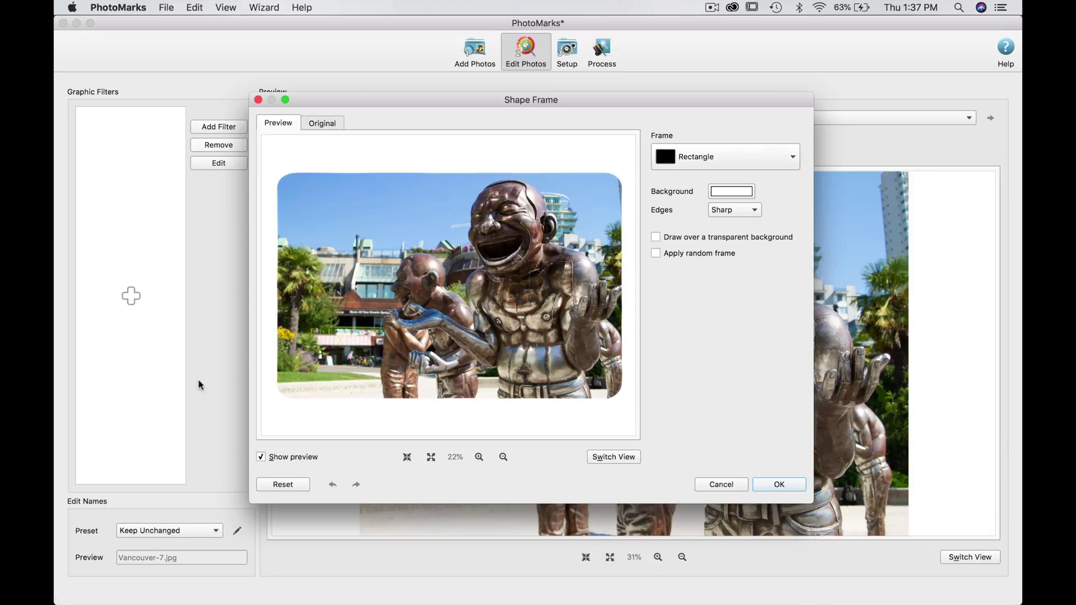
pyautogui.click(773, 155)
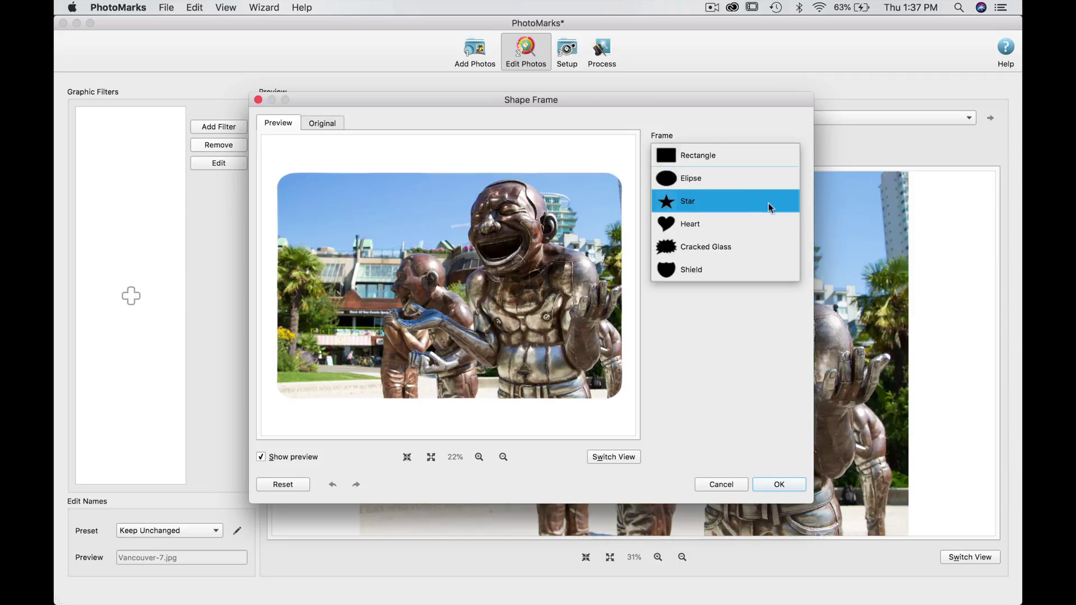
pyautogui.click(740, 388)
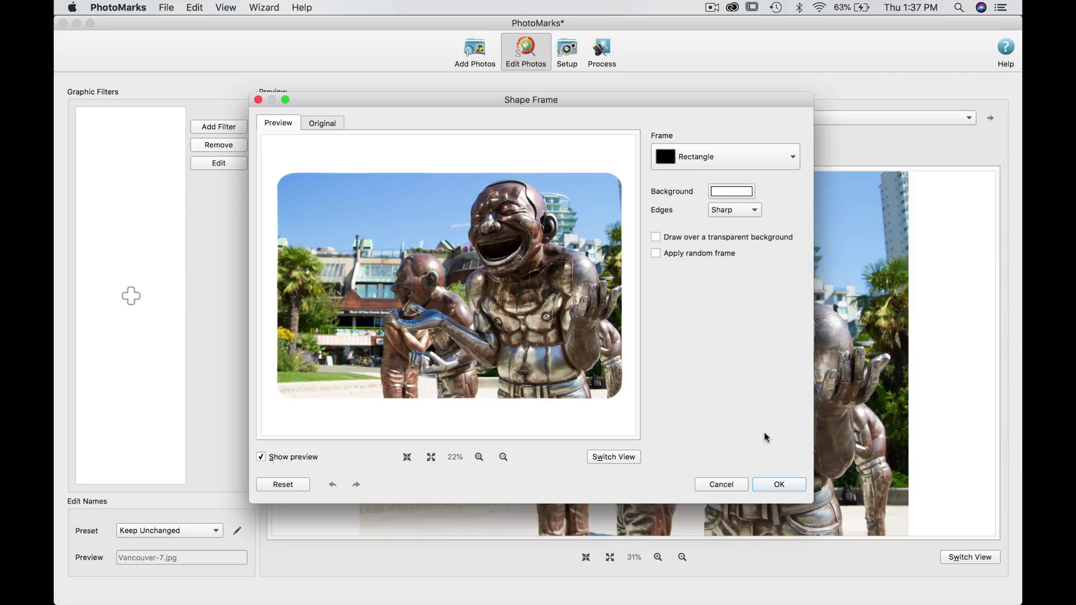
pyautogui.click(779, 483)
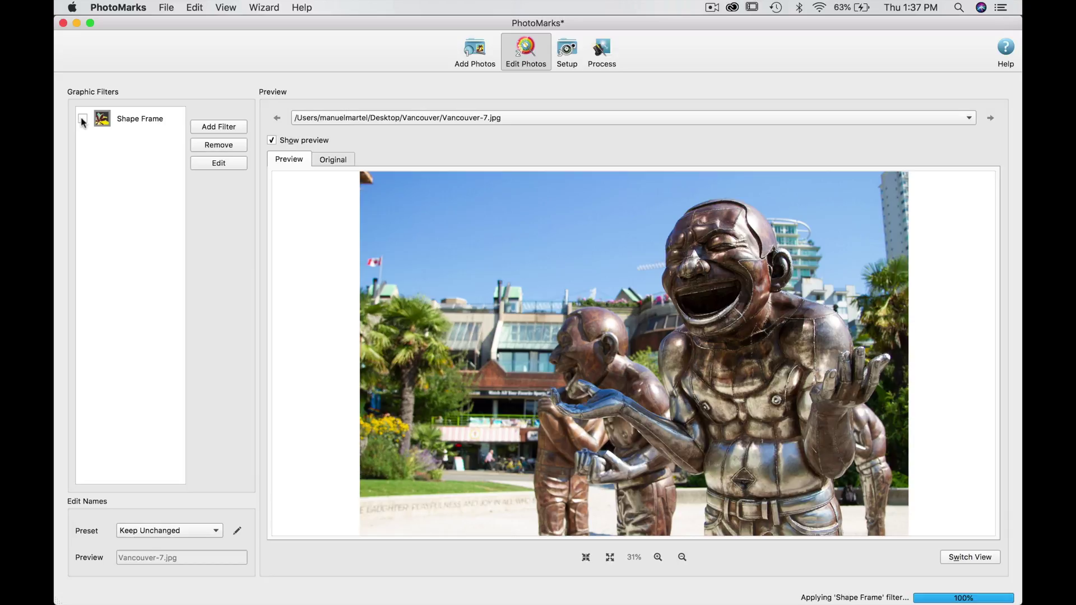
# - Add a Grunge Frame filter with the Grunge 3 style and a black background
pyautogui.click(227, 126)
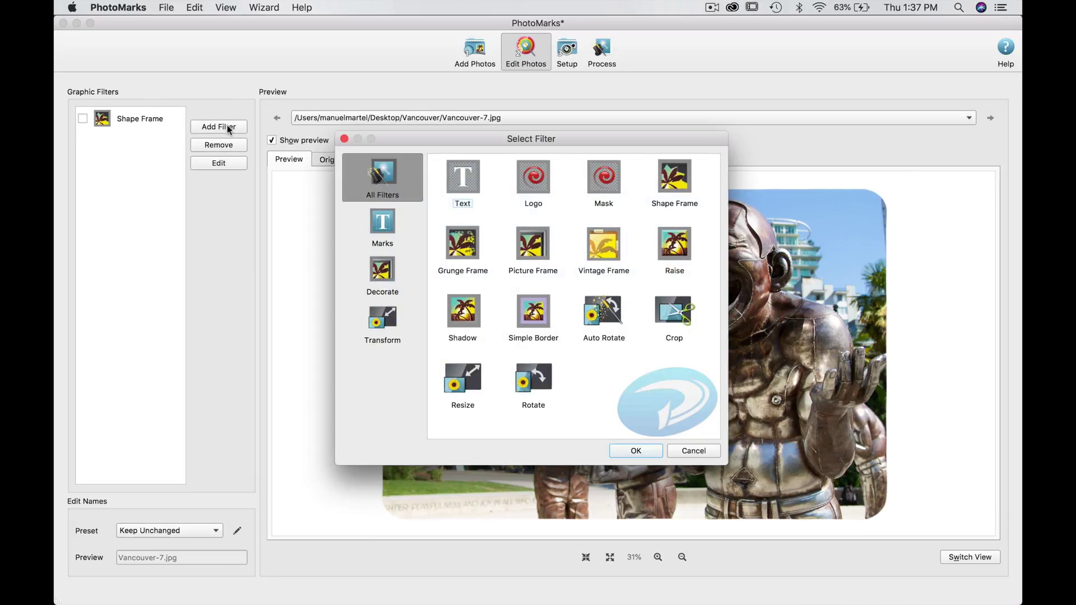
pyautogui.doubleClick(463, 241)
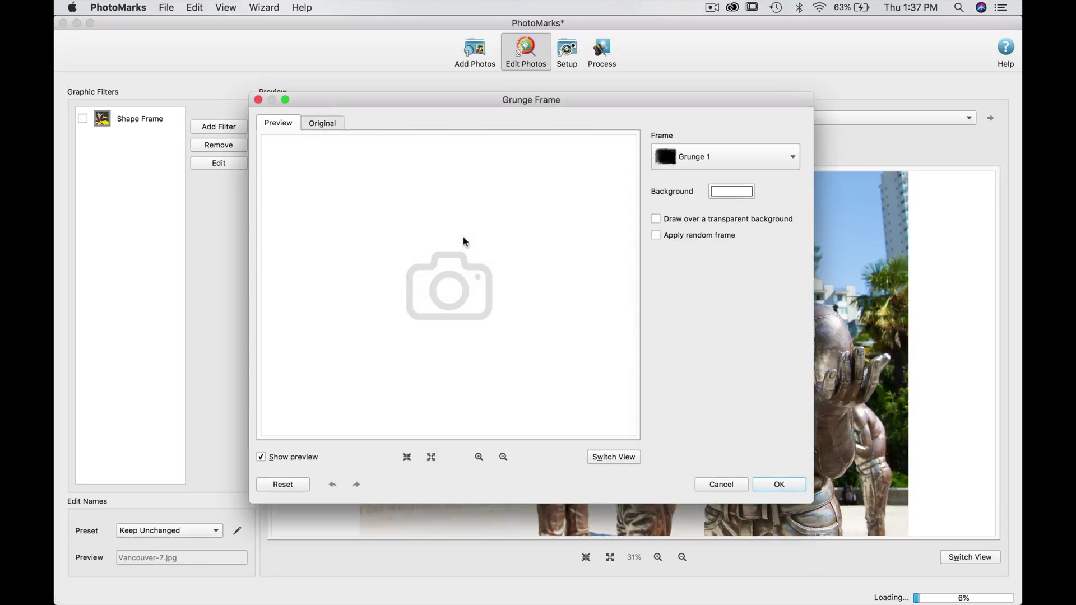
pyautogui.click(765, 158)
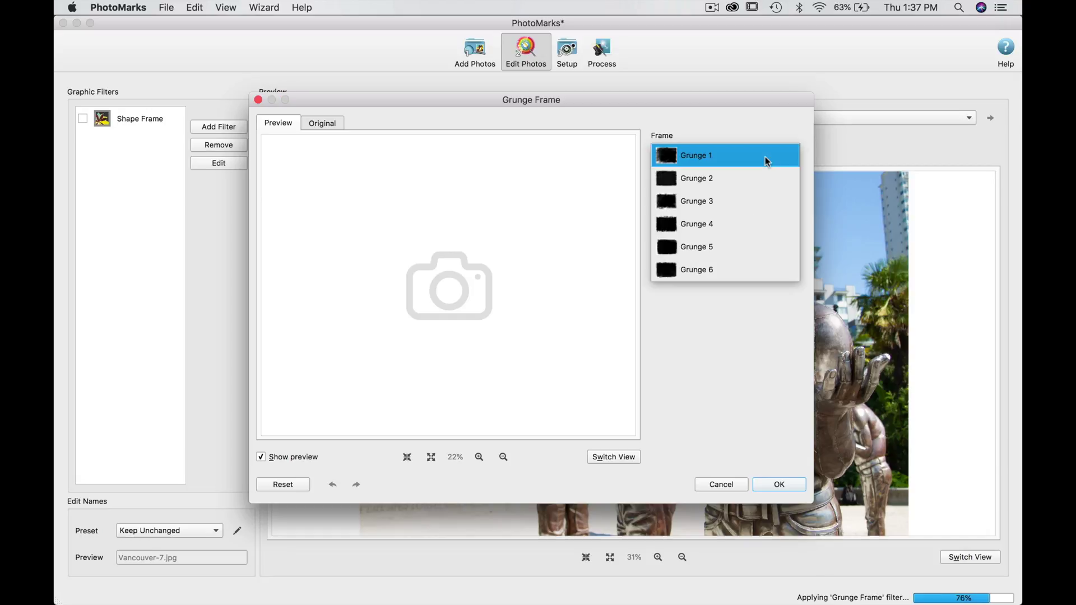
pyautogui.click(770, 207)
pyautogui.click(731, 190)
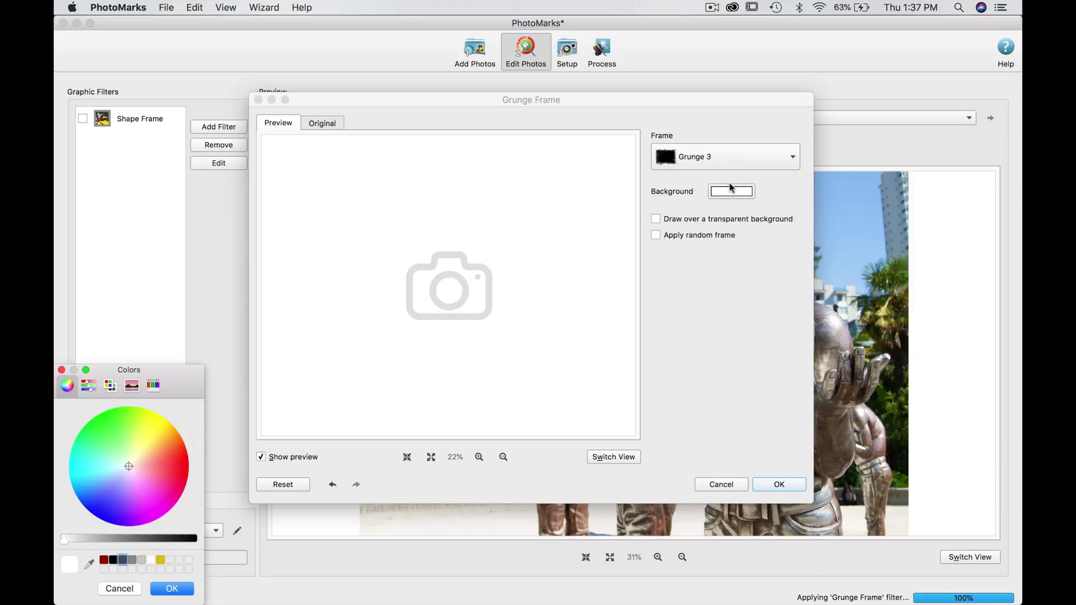
pyautogui.click(112, 560)
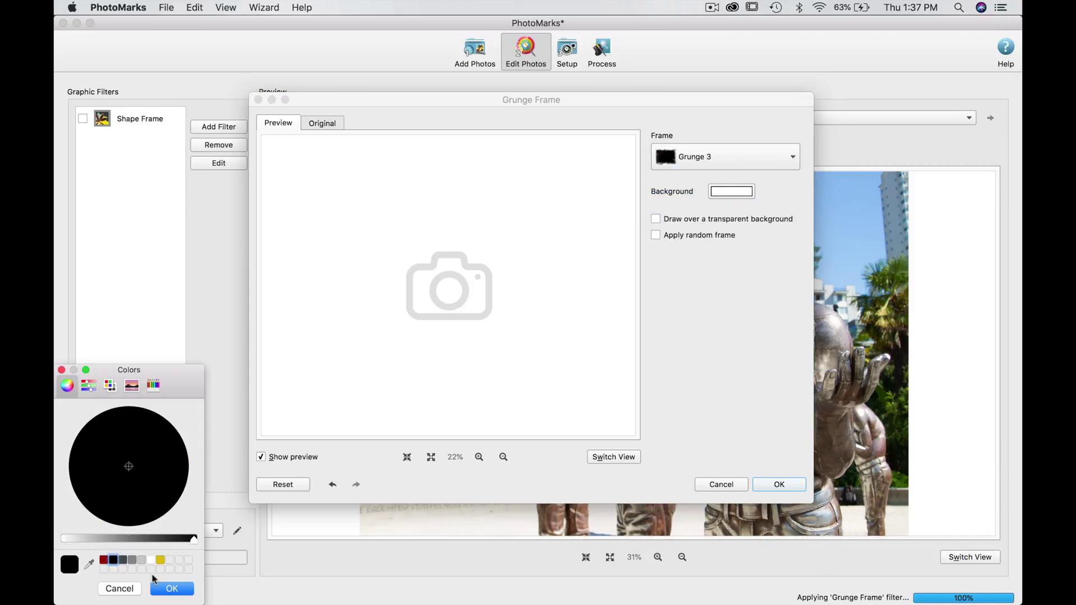
pyautogui.click(173, 591)
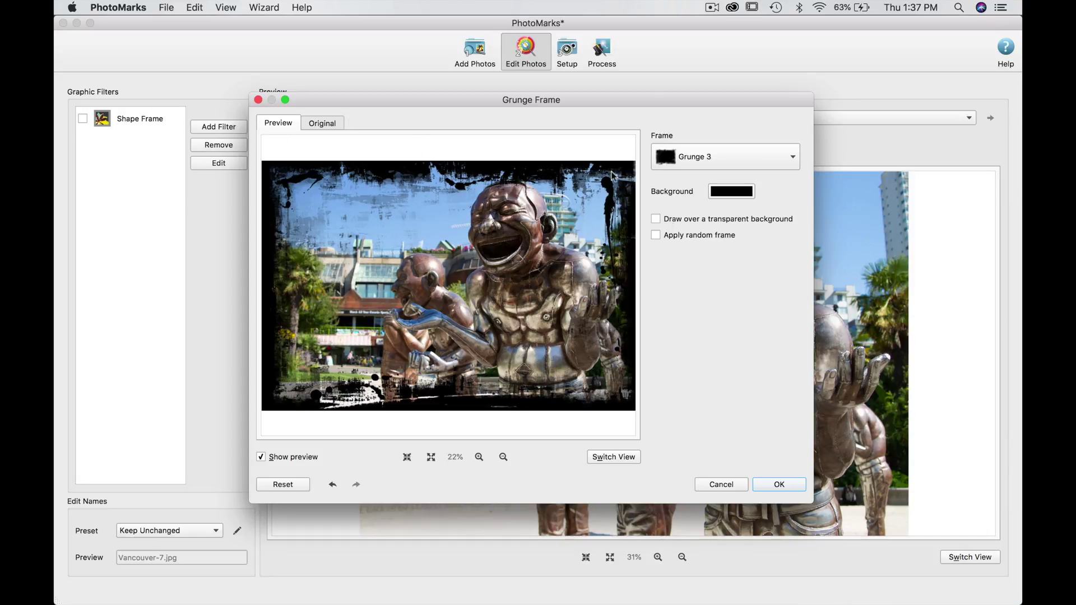
pyautogui.click(780, 485)
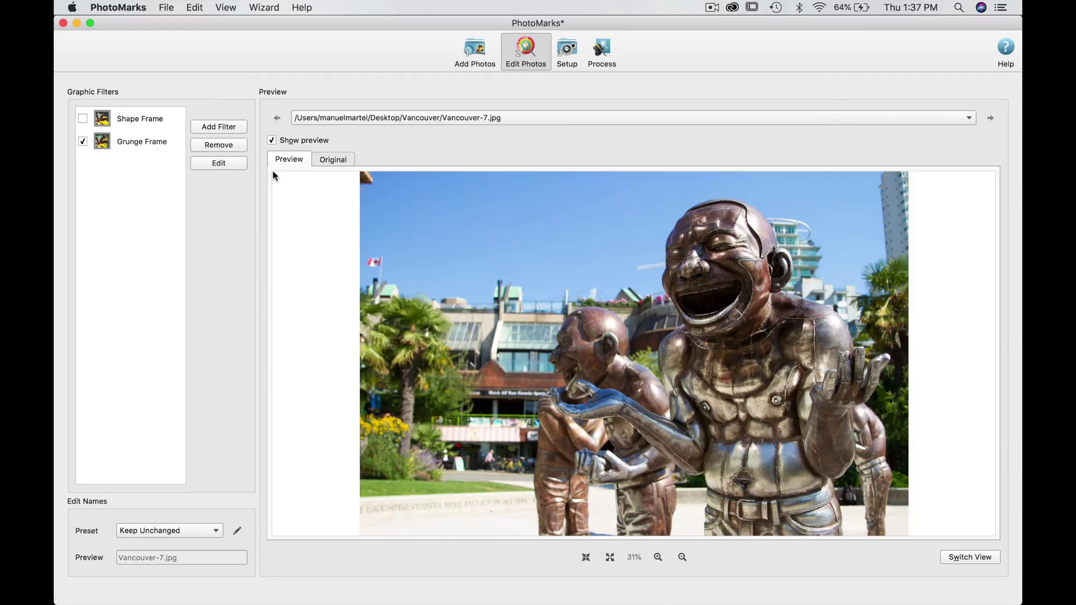
# - Disable Grunge Frame and add a Vintage Frame filter with the Style 2 taped frame
pyautogui.click(82, 141)
pyautogui.click(219, 128)
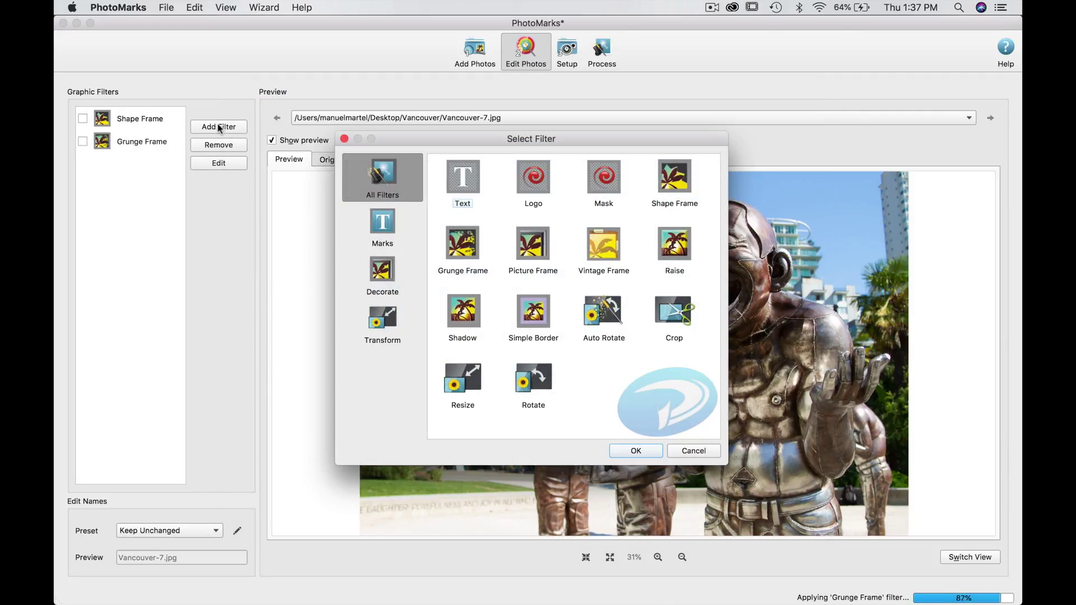
pyautogui.doubleClick(595, 238)
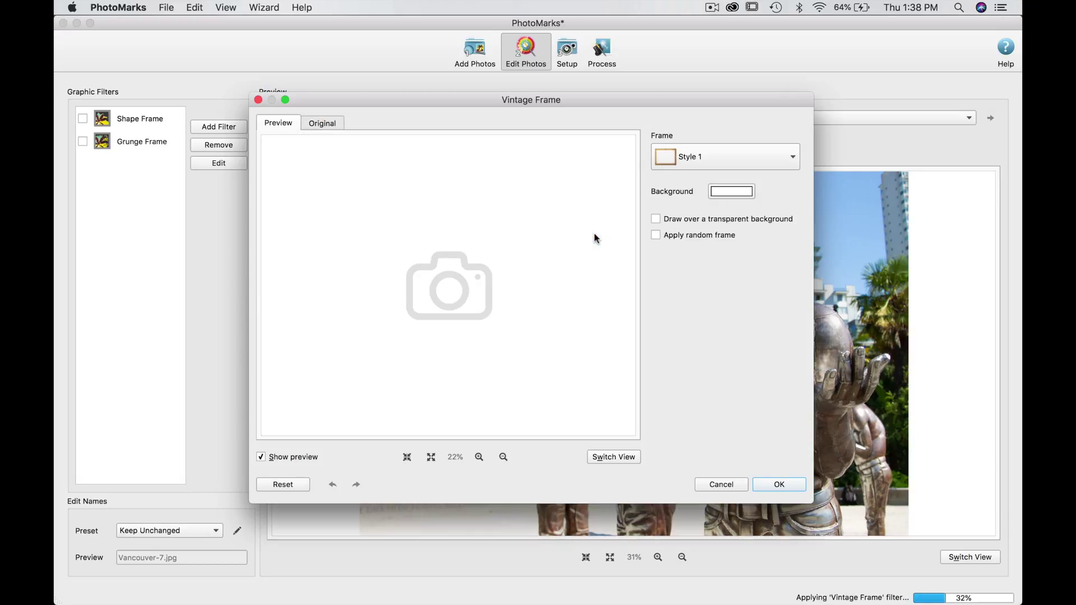
pyautogui.click(763, 156)
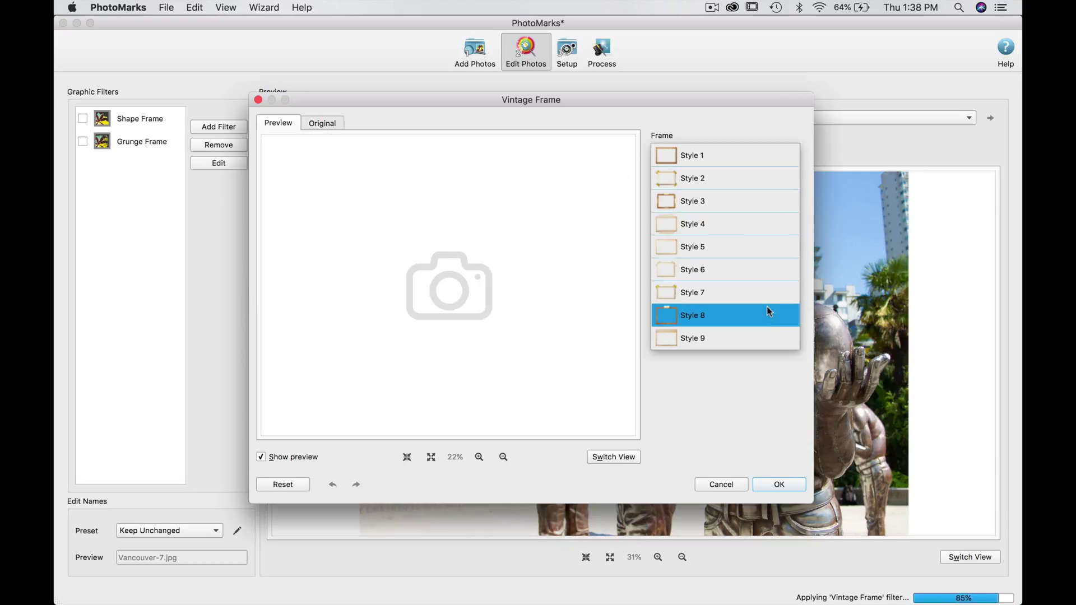
pyautogui.click(767, 186)
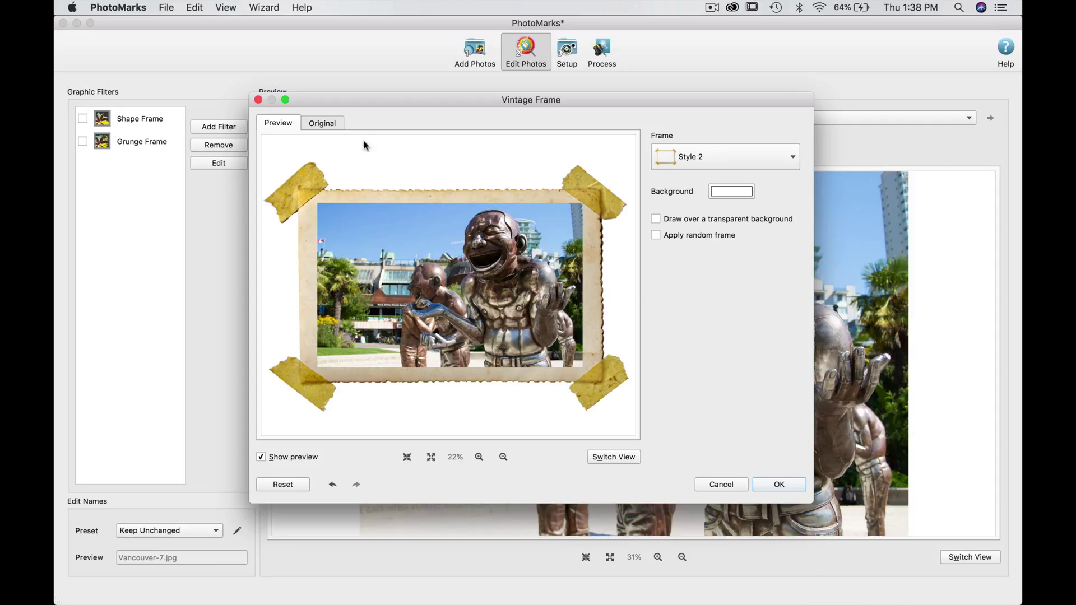
pyautogui.click(779, 484)
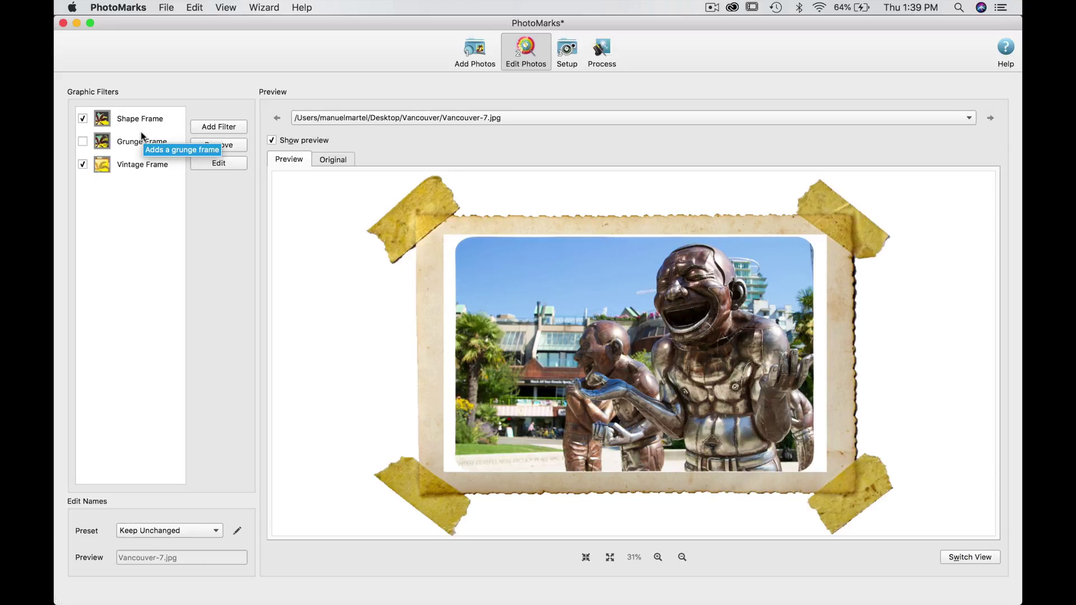
# - Switch off Shape Frame and compare the framed preview with the original photo
pyautogui.click(82, 120)
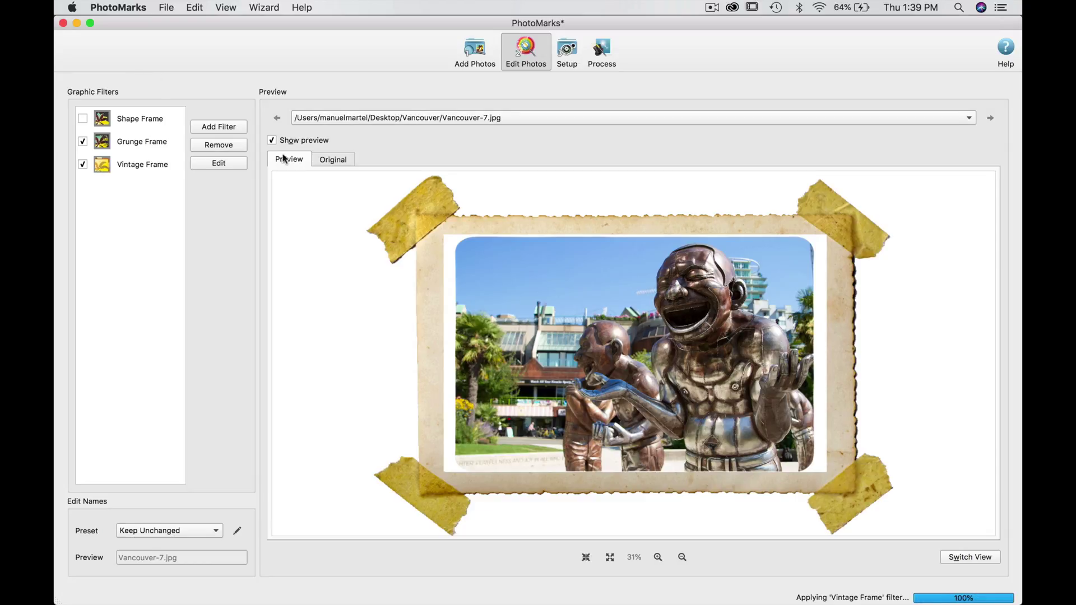
pyautogui.click(336, 163)
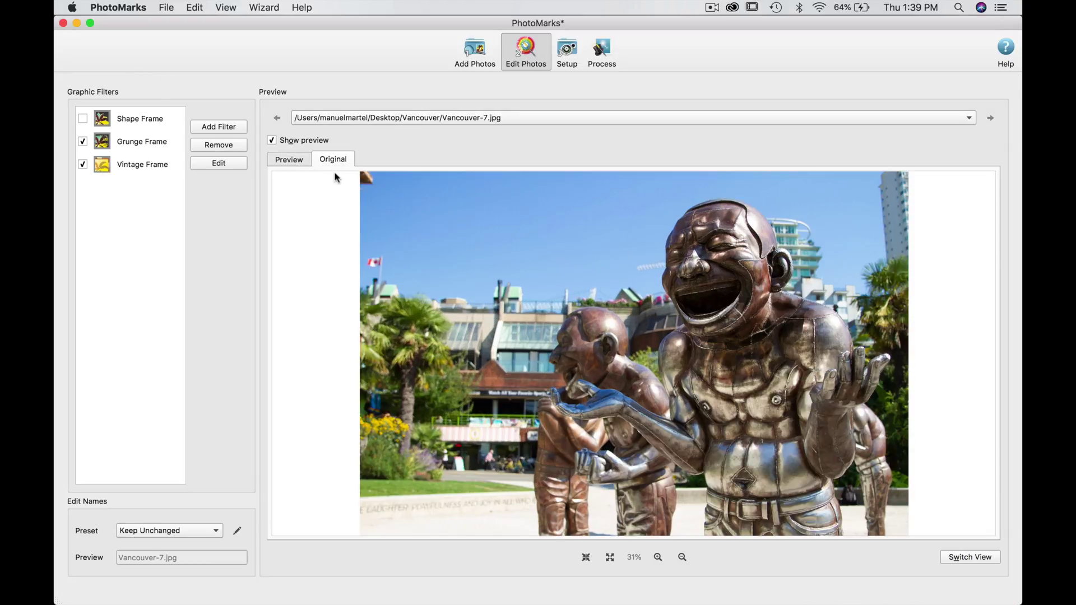
pyautogui.click(287, 160)
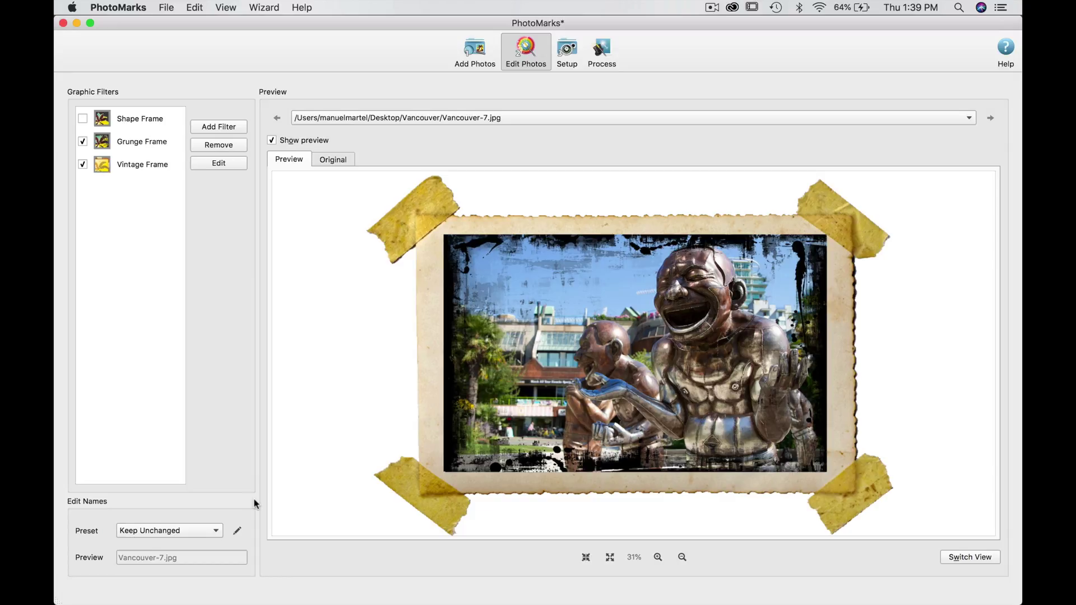
# - Check the Edit Names options without changes, then move to the Setup page
pyautogui.click(237, 531)
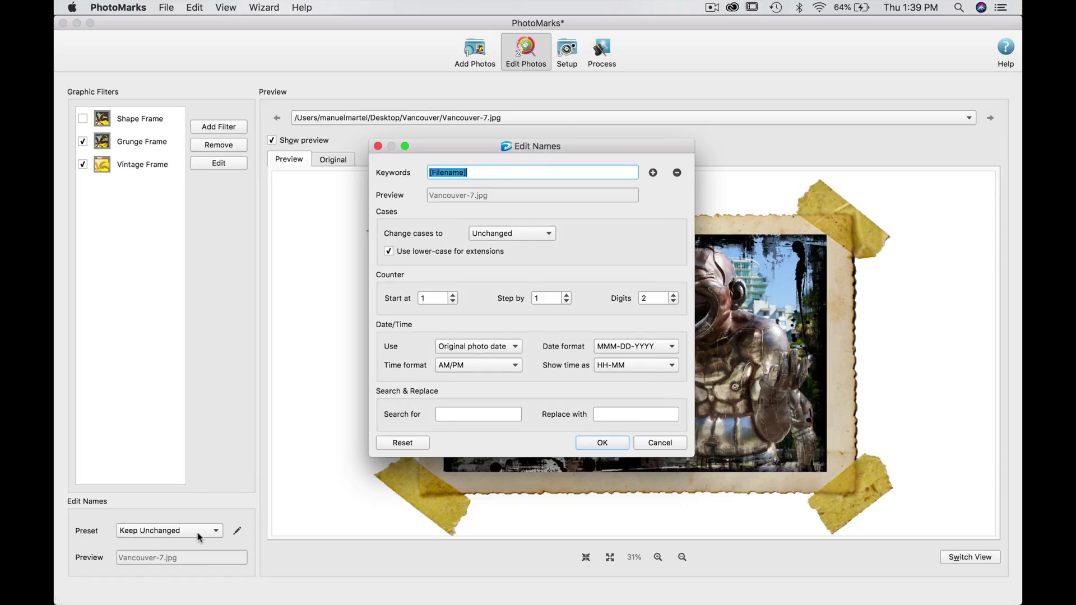
pyautogui.click(675, 442)
pyautogui.click(571, 57)
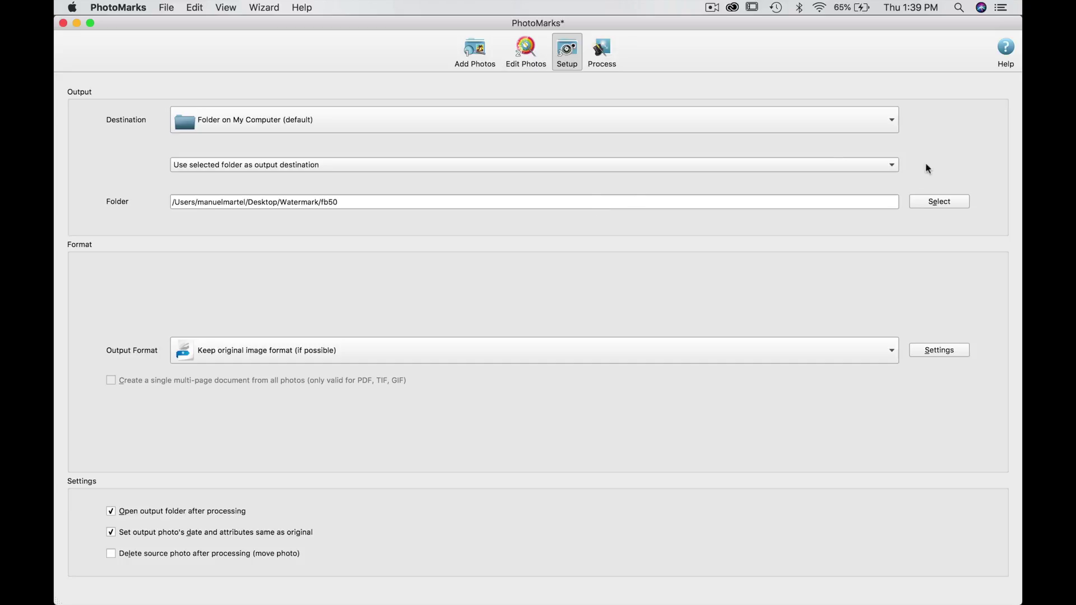
# - Set the output folder to Desktop > Watermark
pyautogui.click(920, 203)
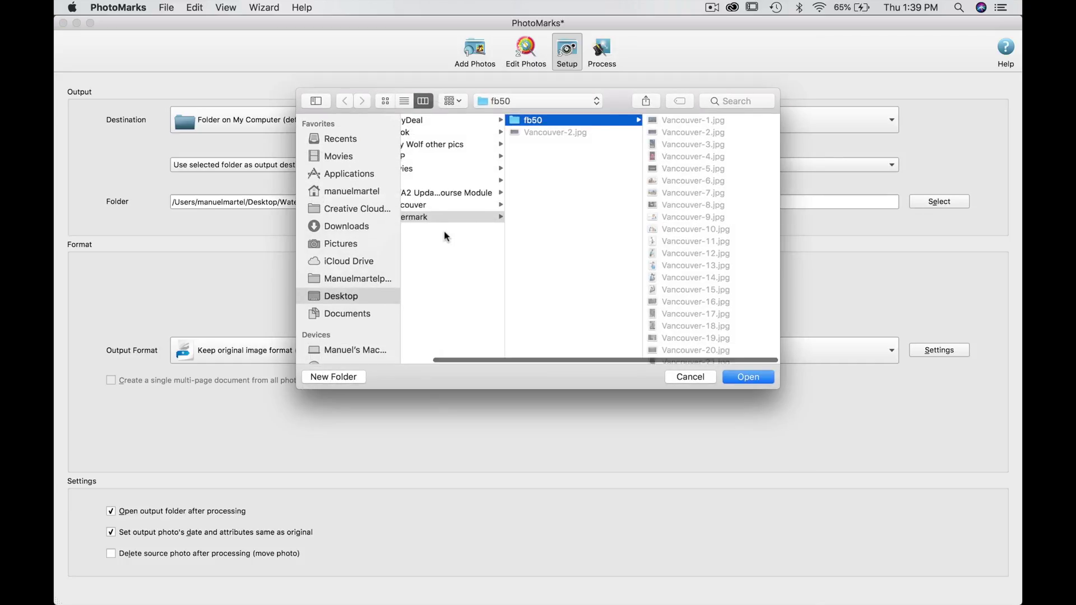
pyautogui.hscroll(-2, 438, 207)
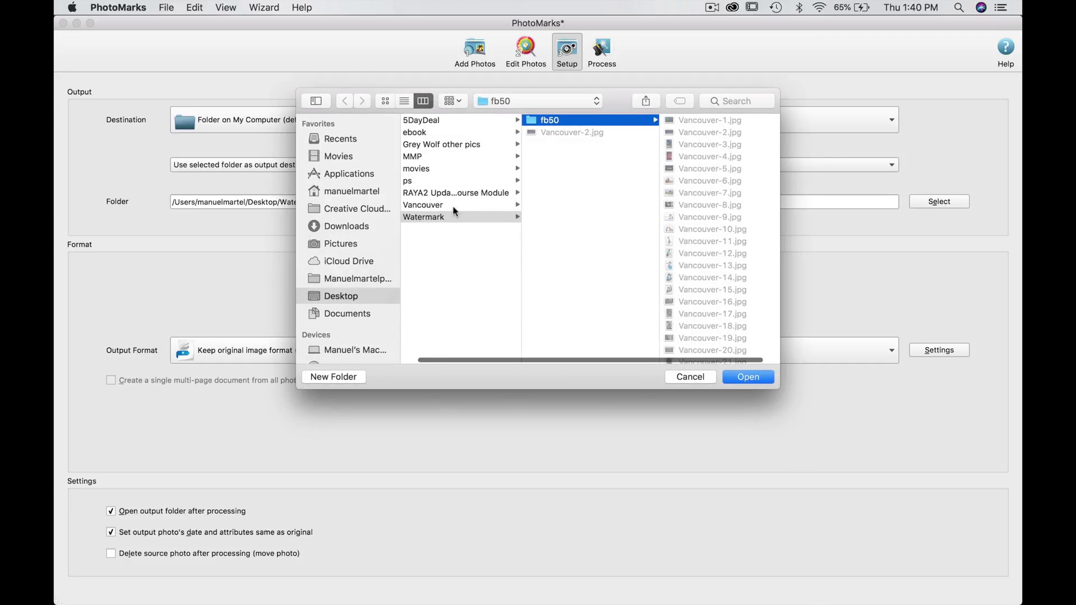
pyautogui.click(453, 205)
pyautogui.click(453, 217)
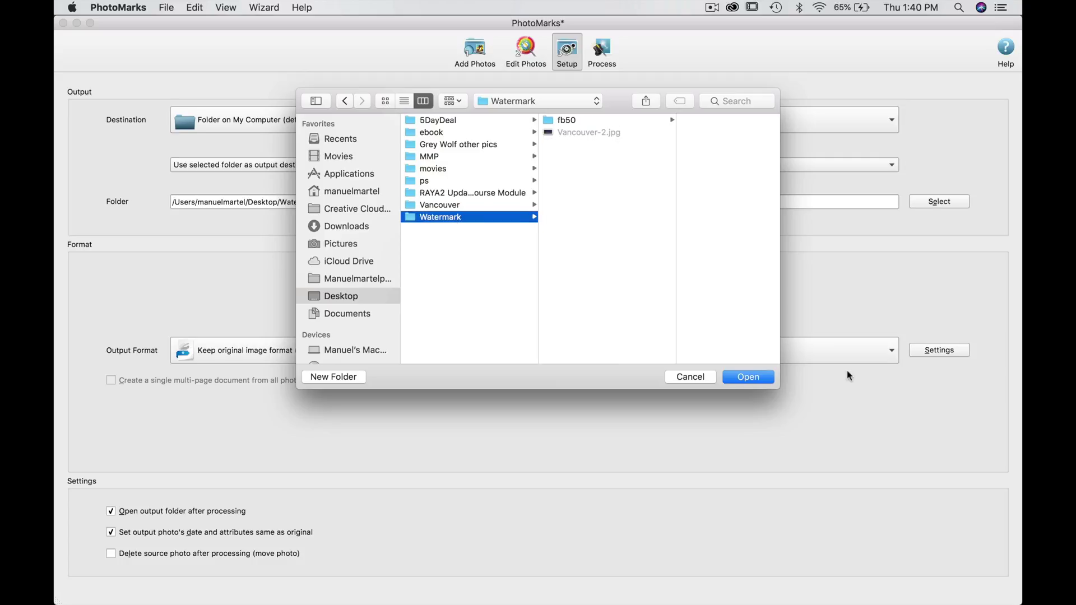
pyautogui.click(751, 377)
# - Process the framed photo and open the exported Vancouver-7.jpg from the Watermark folder
pyautogui.click(601, 43)
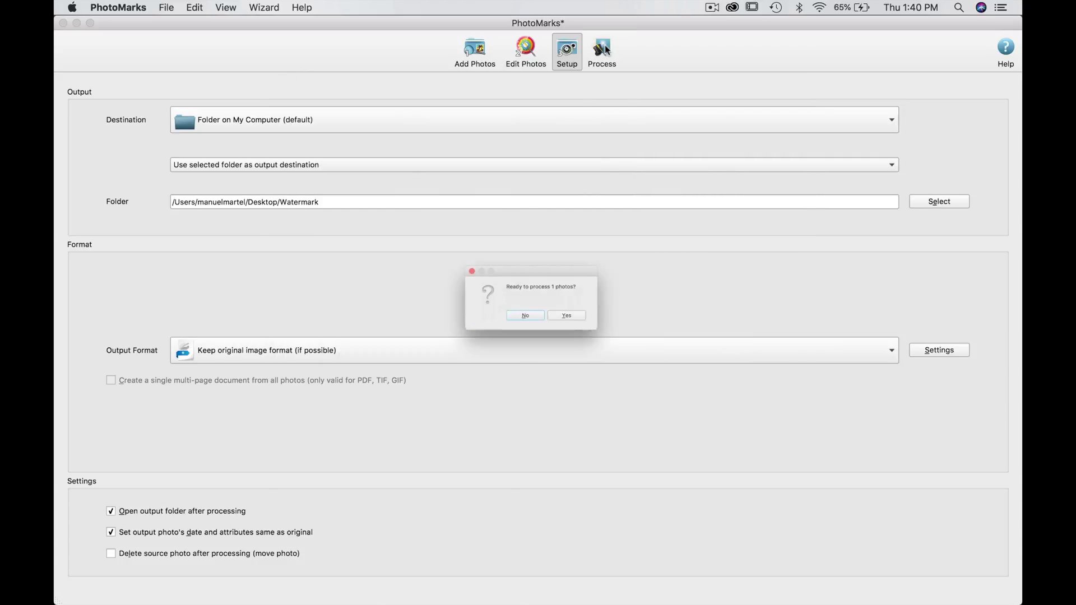
pyautogui.click(582, 321)
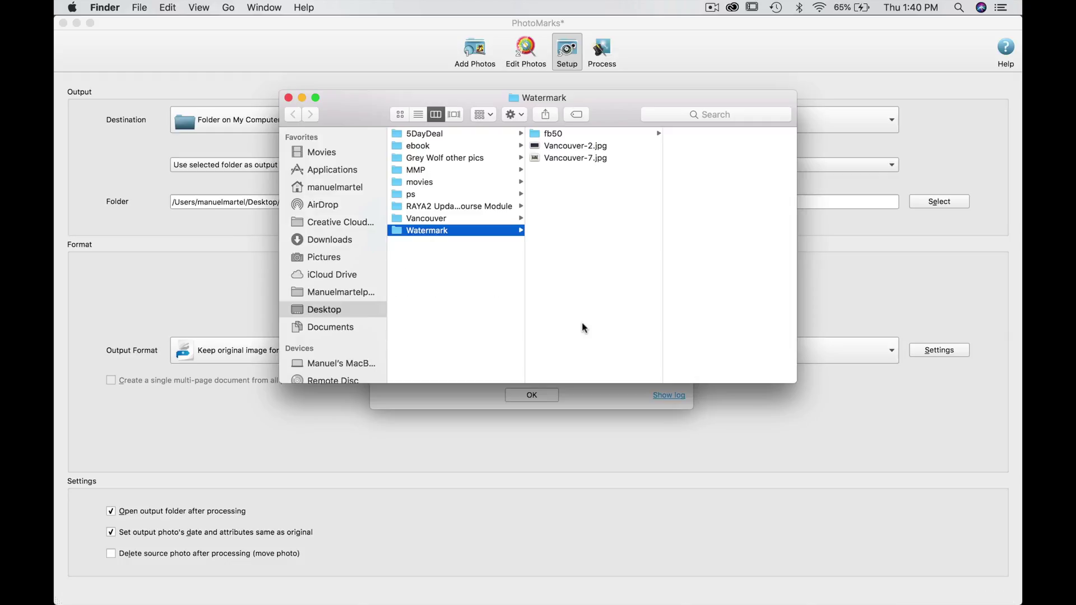
pyautogui.doubleClick(539, 158)
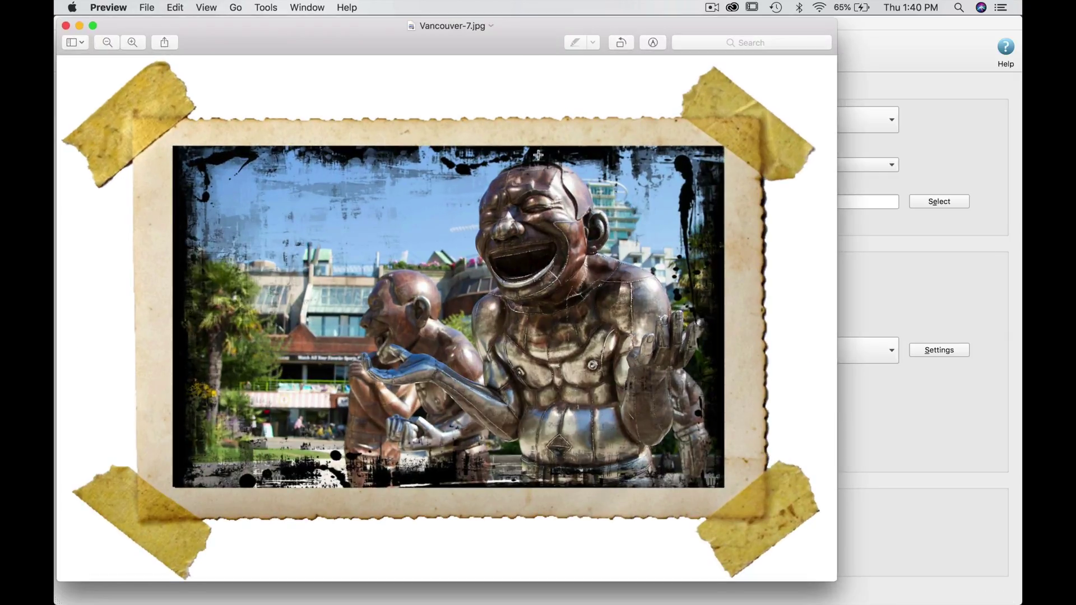